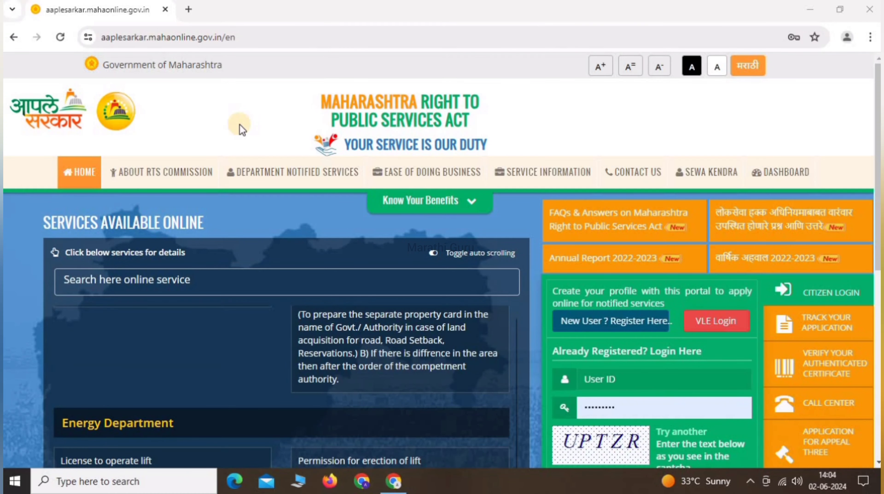
# - Open the new user registration page and choose Option 1, verifying the mobile number by OTP
pyautogui.scroll(-3, 540, 175)
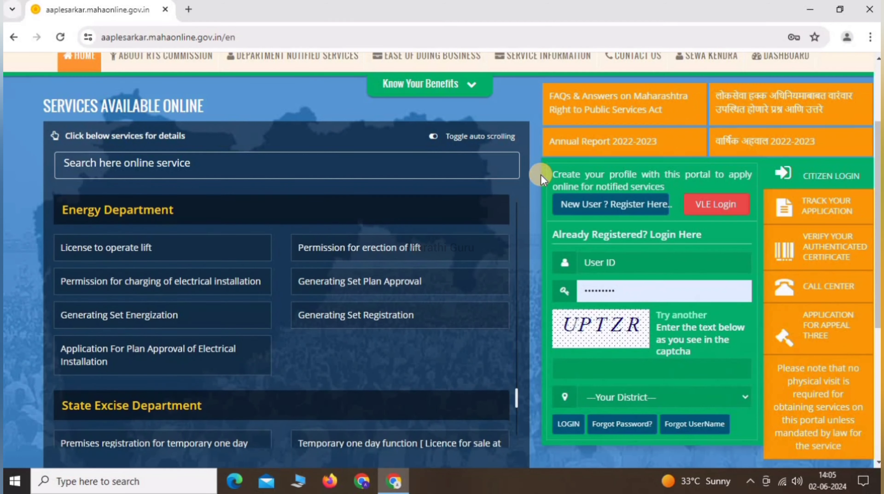
pyautogui.scroll(-4, 533, 154)
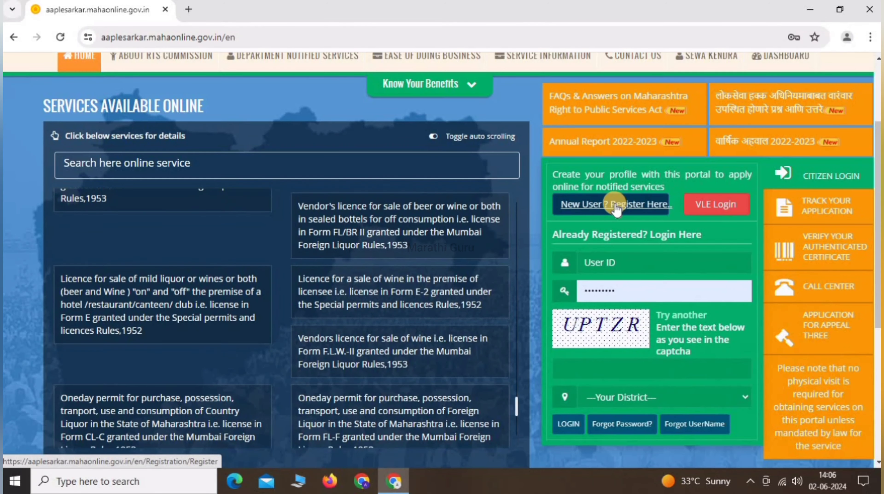
pyautogui.click(614, 207)
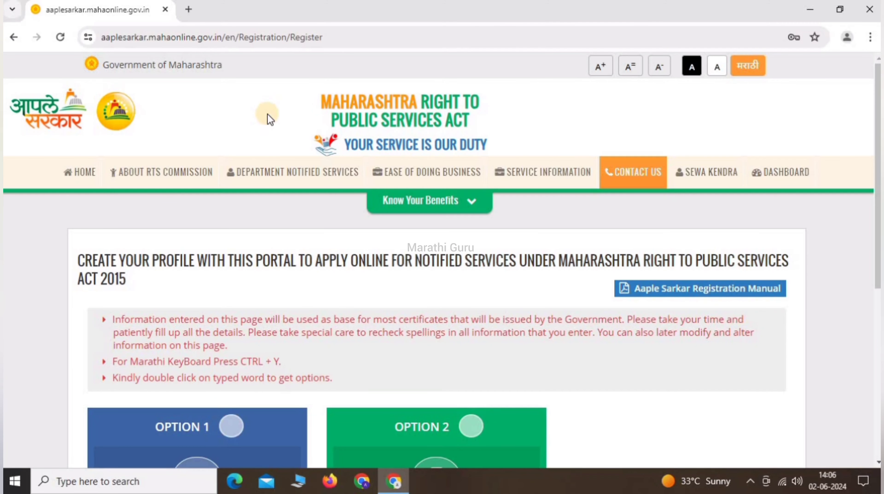
pyautogui.scroll(-10, 268, 118)
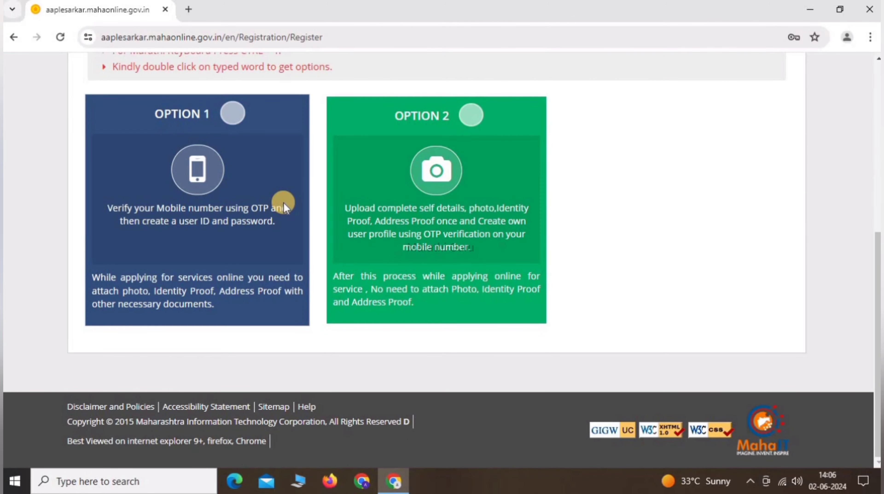
pyautogui.click(234, 117)
pyautogui.scroll(-5, 235, 115)
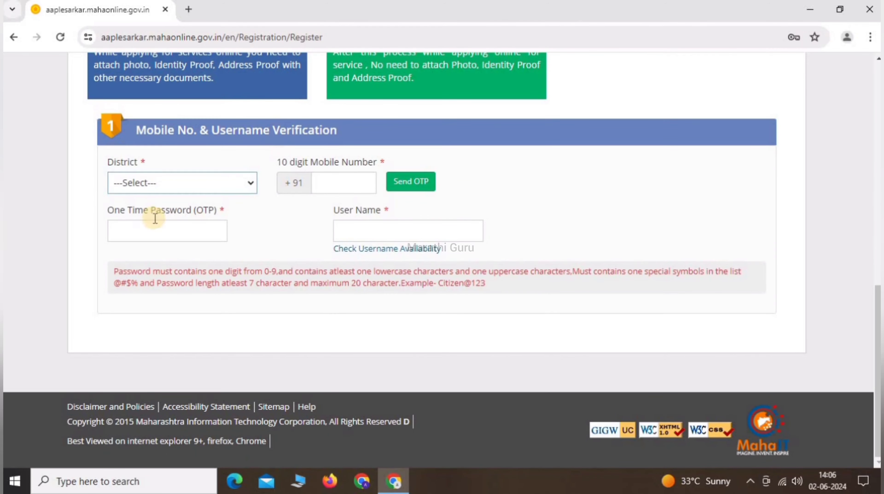
# - Review the district, mobile number, one-time password and user name fields of the registration form
pyautogui.doubleClick(151, 168)
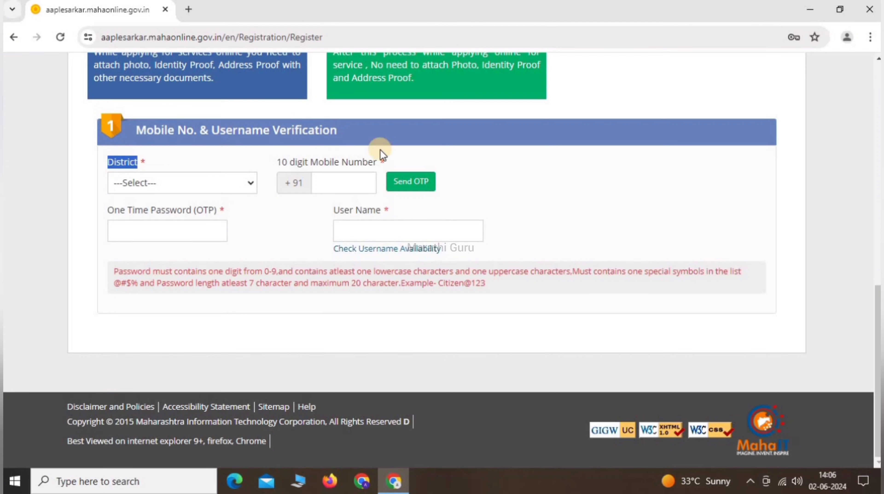
pyautogui.click(353, 167)
pyautogui.moveTo(352, 166); pyautogui.dragTo(372, 162)
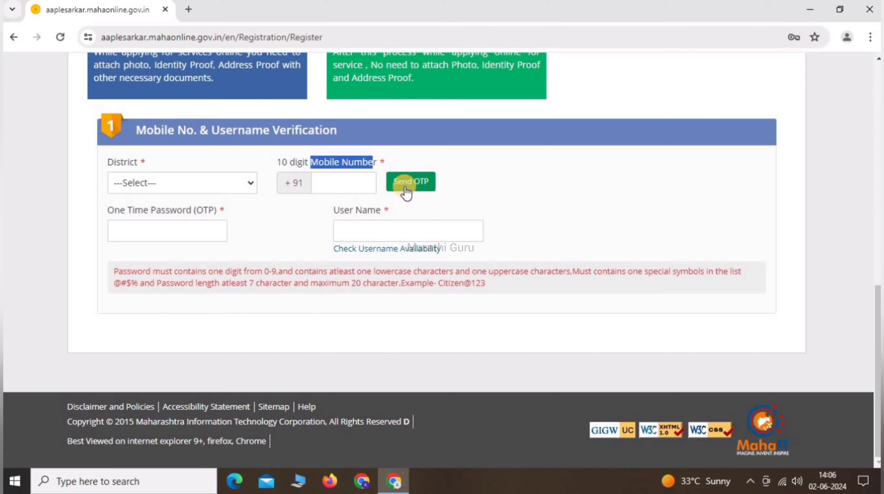
pyautogui.moveTo(150, 210); pyautogui.dragTo(262, 216)
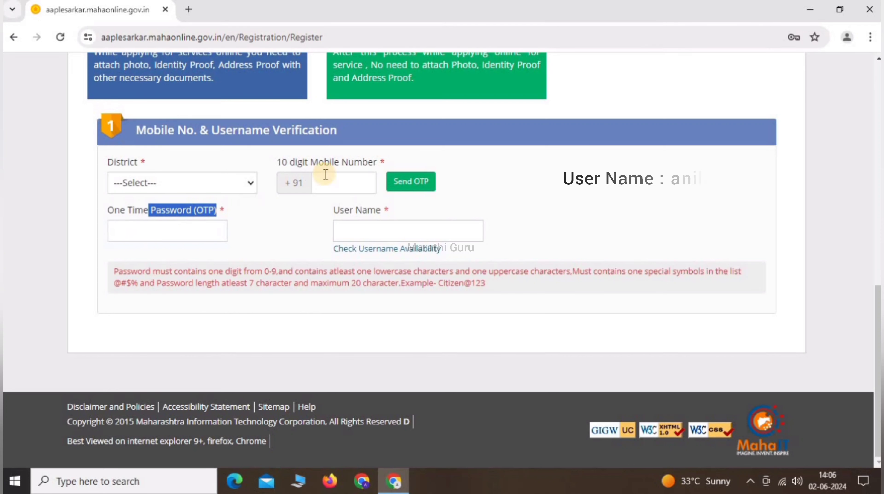
pyautogui.click(344, 212)
pyautogui.moveTo(345, 212); pyautogui.dragTo(385, 212)
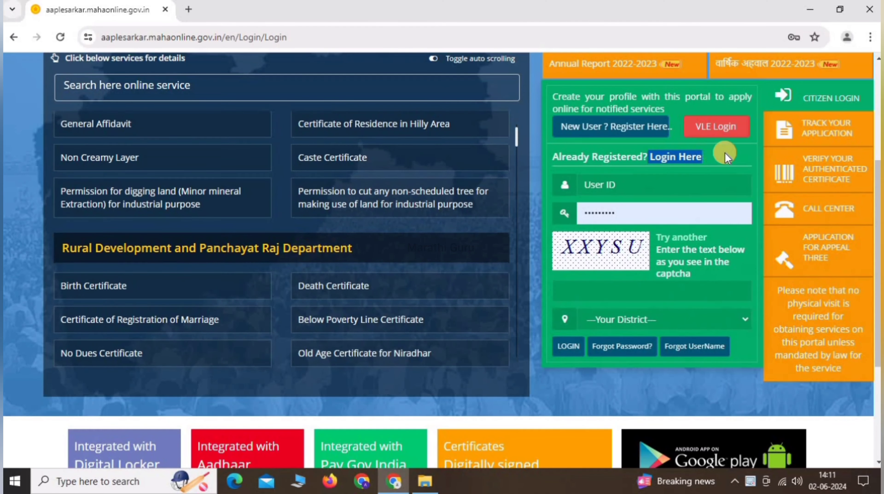
# - Log in to the registered citizen account and open the Revenue Department from the list of departments
pyautogui.click(641, 183)
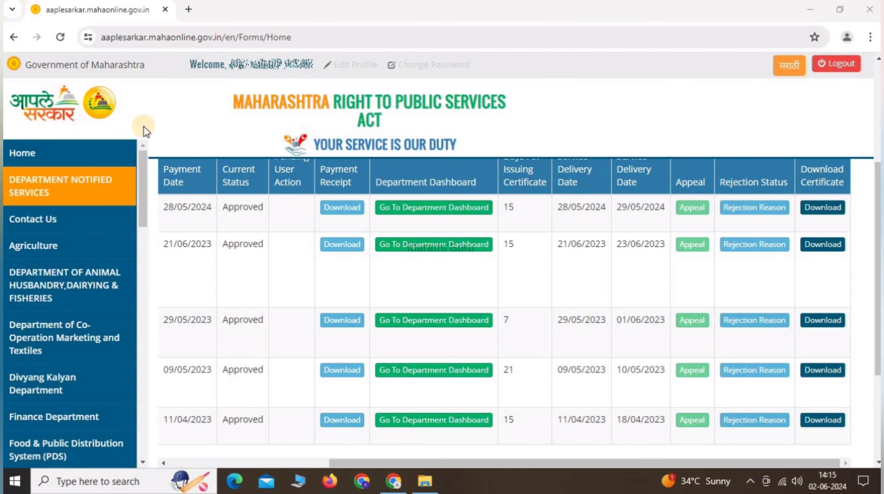
pyautogui.moveTo(142, 172); pyautogui.dragTo(138, 327)
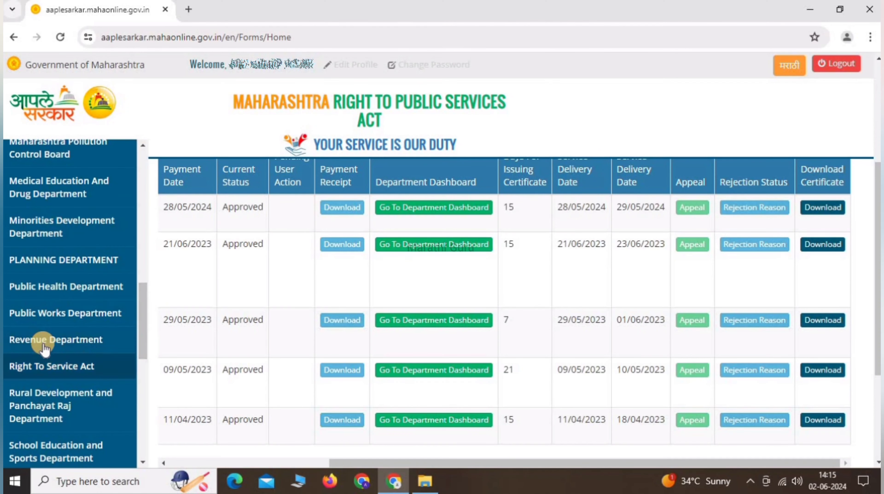
pyautogui.click(61, 338)
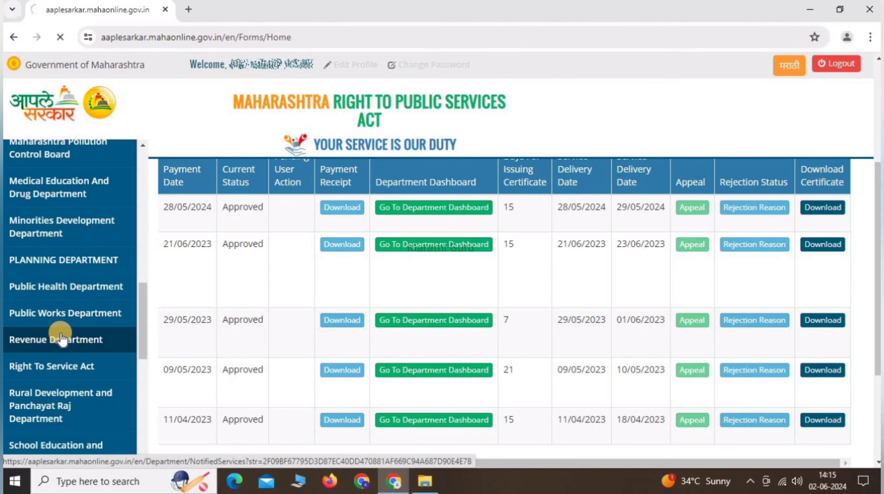
# - Set the sub department to Revenue Services and proceed with the Landless Labour Certificate selected
pyautogui.moveTo(306, 202); pyautogui.dragTo(358, 203)
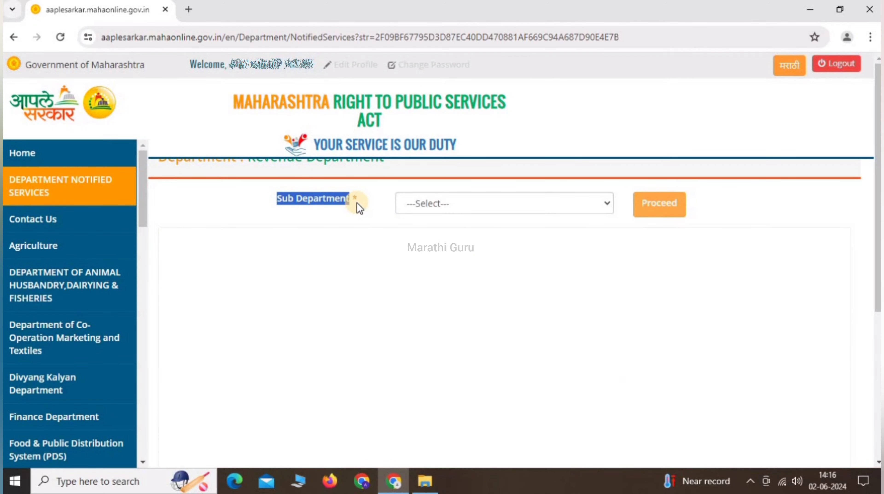
pyautogui.click(457, 204)
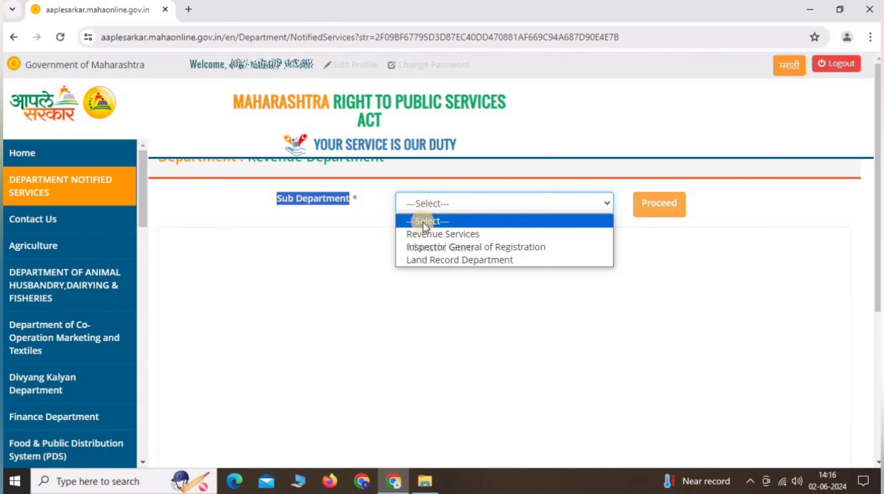
pyautogui.click(430, 234)
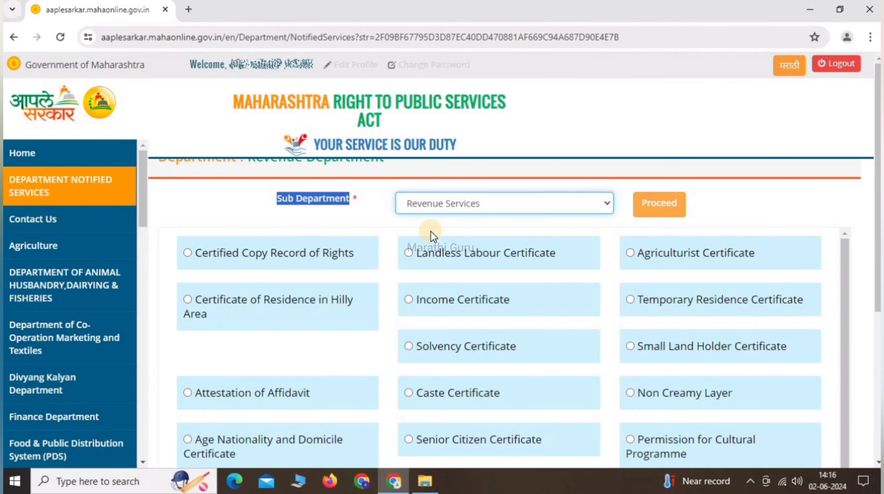
pyautogui.click(410, 254)
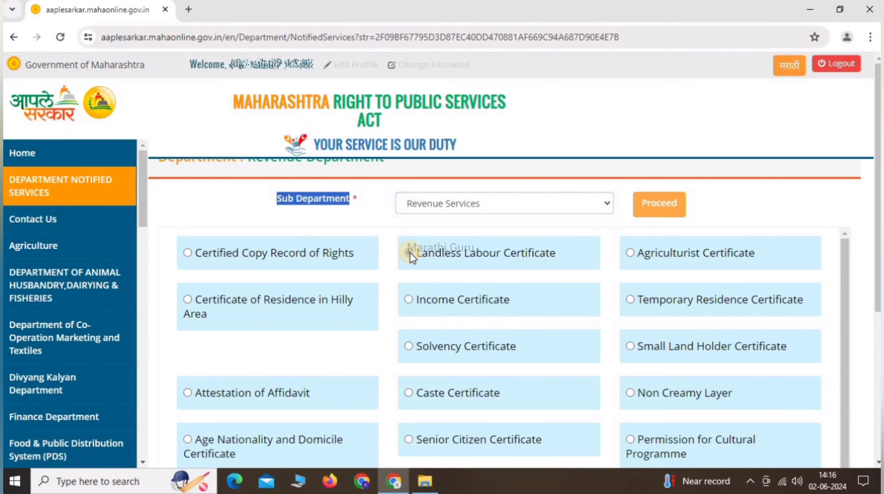
pyautogui.click(657, 205)
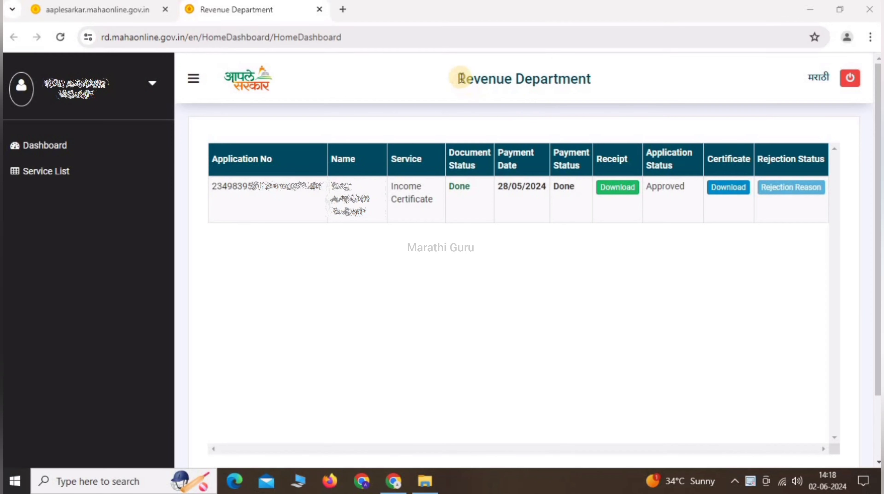
# - Open the Revenue Department's service list and choose the Non Creamy Layer service
pyautogui.moveTo(457, 79); pyautogui.dragTo(607, 83)
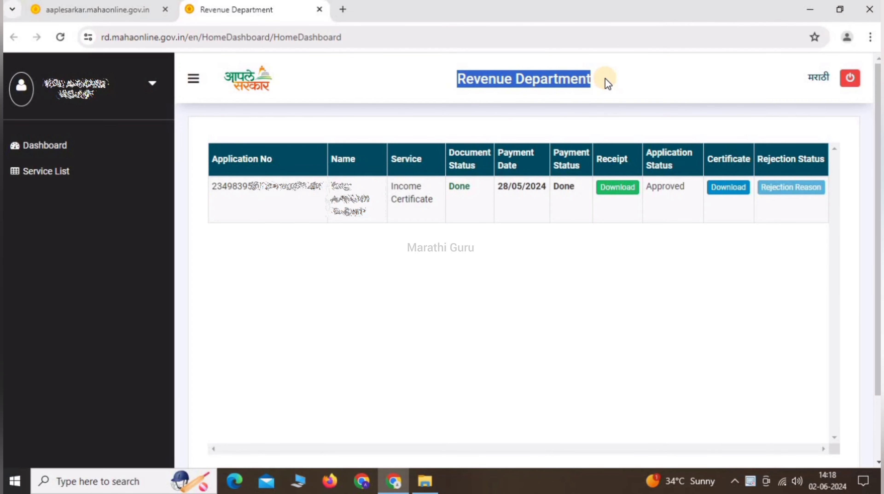
pyautogui.click(48, 171)
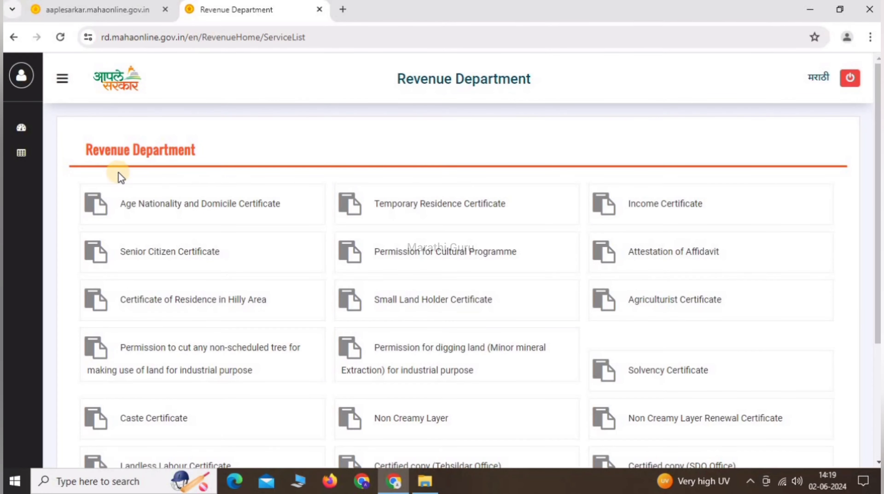
pyautogui.moveTo(80, 149); pyautogui.dragTo(211, 159)
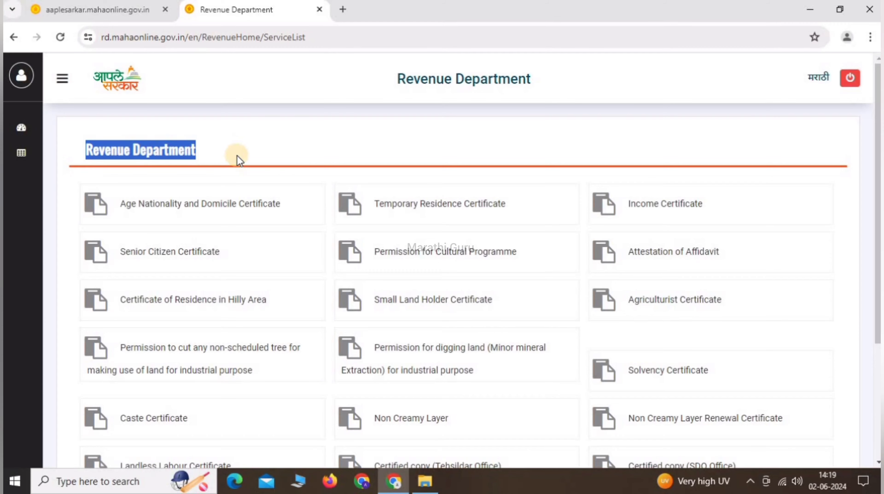
pyautogui.scroll(-4, 293, 169)
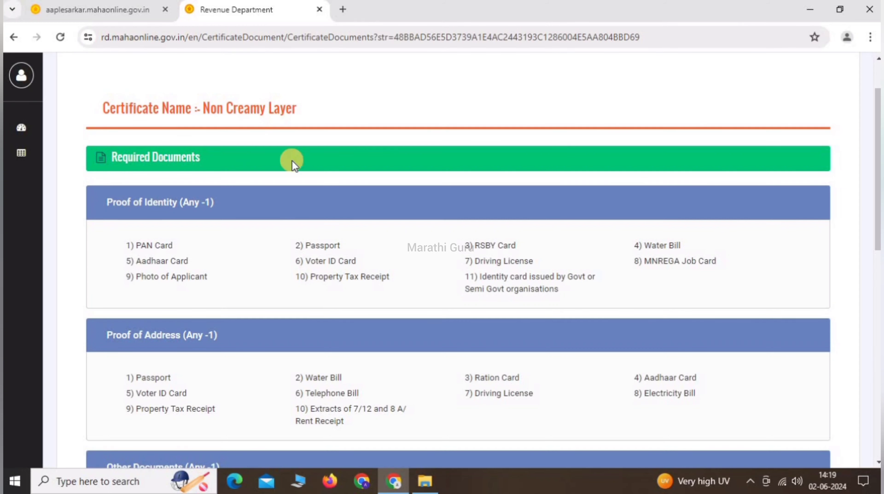
# - Review the required documents for the Non Creamy Layer certificate and continue to the application form
pyautogui.moveTo(111, 158); pyautogui.dragTo(213, 162)
pyautogui.scroll(-2, 419, 161)
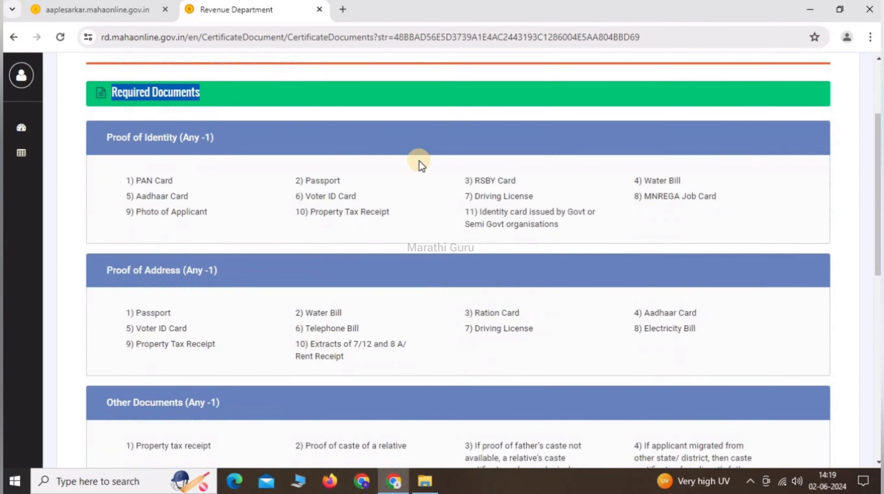
pyautogui.scroll(-10, 419, 160)
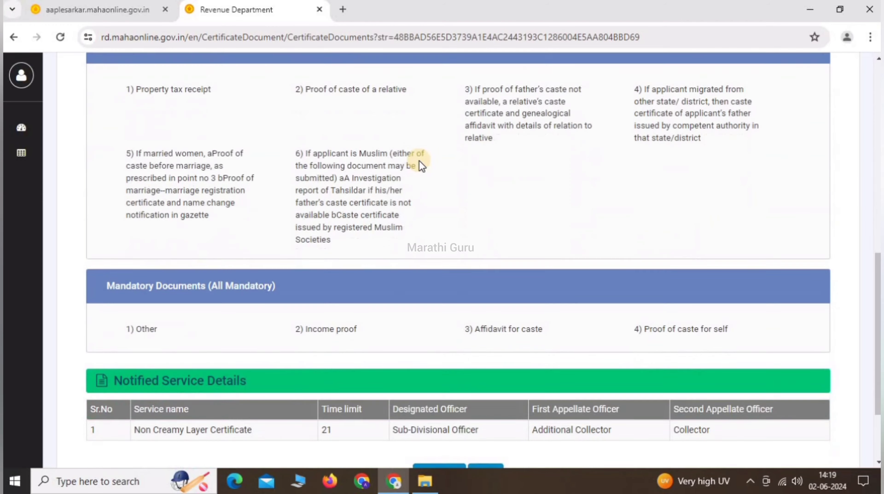
pyautogui.scroll(-3, 419, 160)
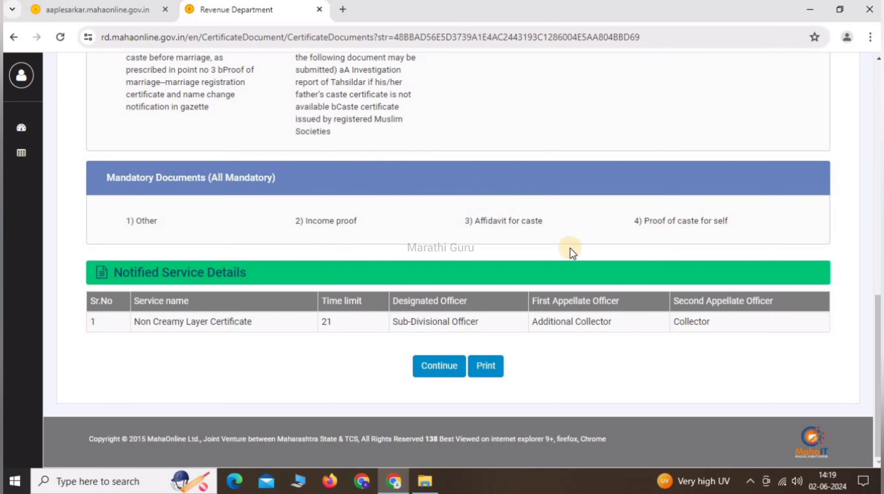
pyautogui.click(434, 370)
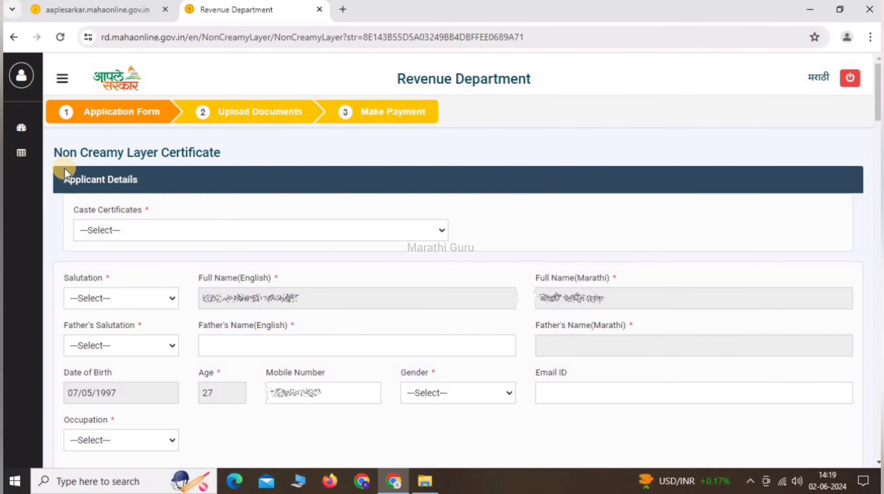
# - Set Caste Certificates to Non Creamy Layer in the applicant details of the application form
pyautogui.moveTo(56, 152); pyautogui.dragTo(231, 161)
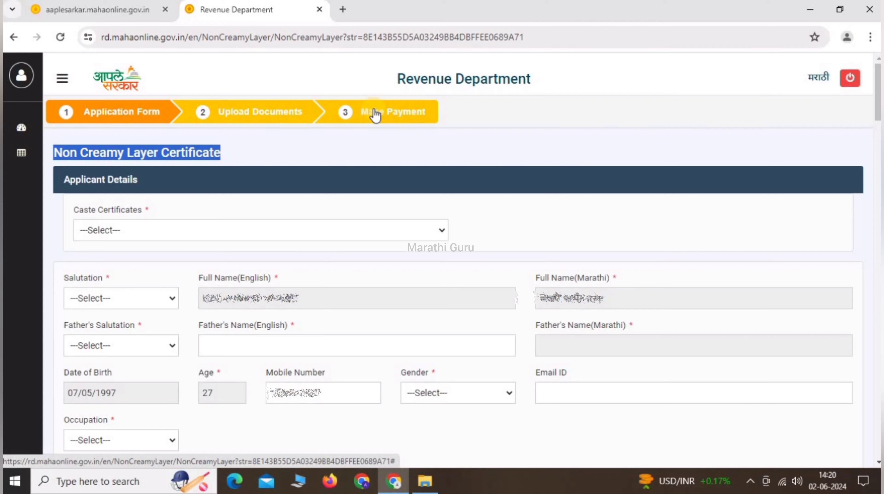
pyautogui.click(80, 177)
pyautogui.moveTo(80, 178); pyautogui.dragTo(149, 177)
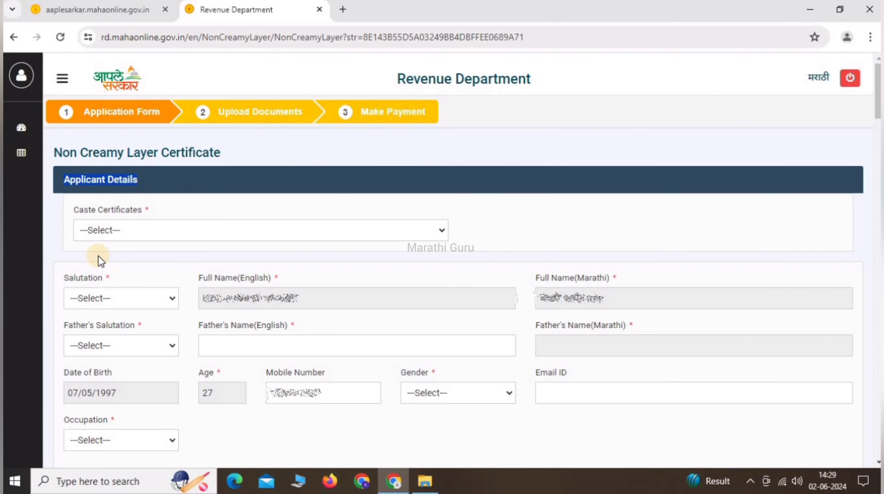
pyautogui.moveTo(74, 208); pyautogui.dragTo(144, 213)
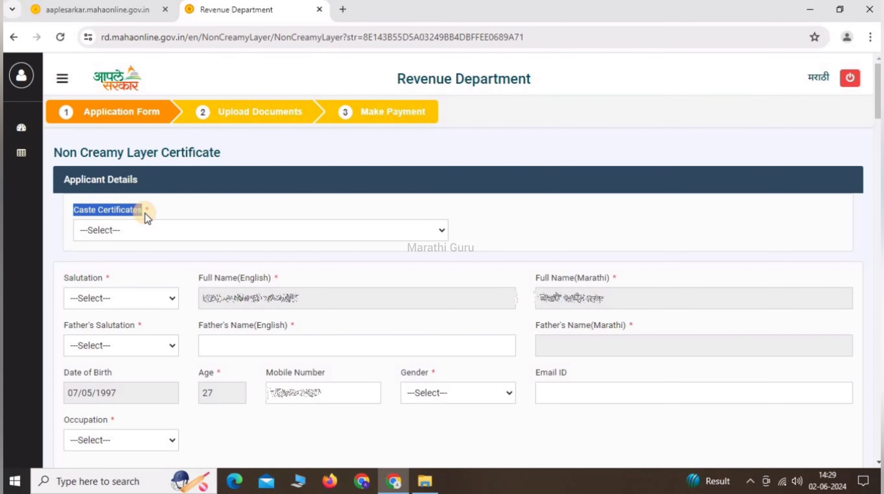
pyautogui.click(132, 232)
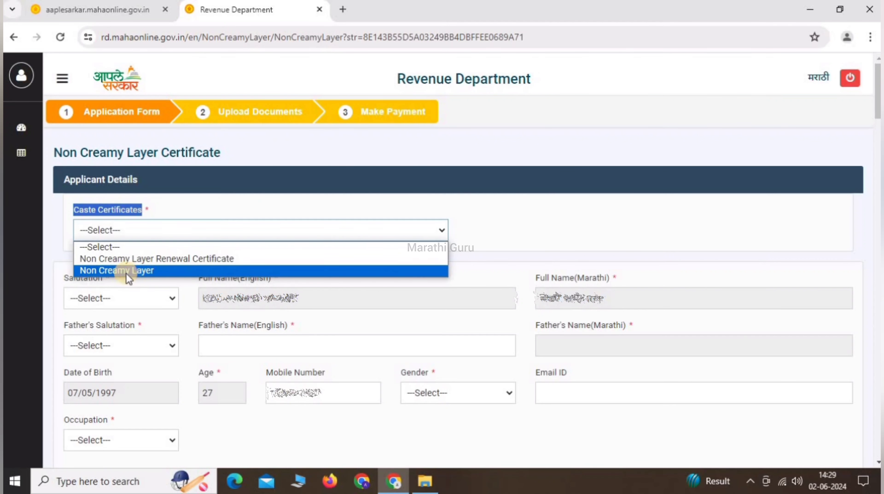
pyautogui.click(144, 271)
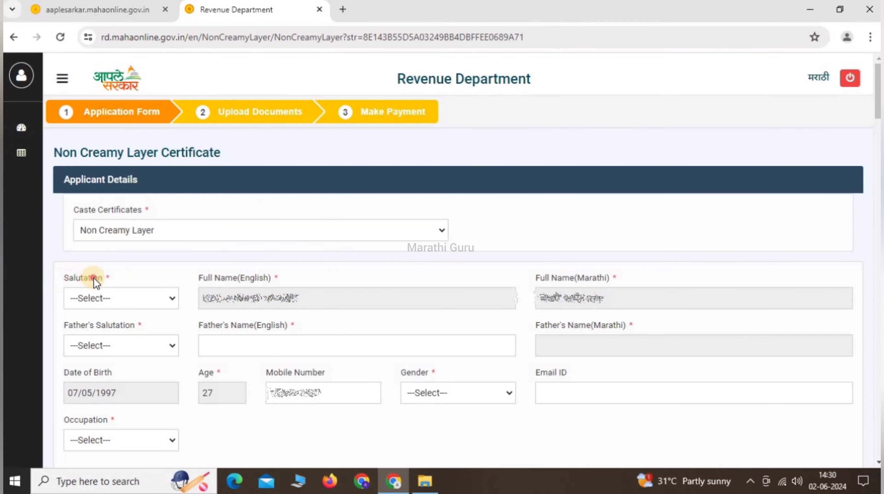
# - Set the applicant's salutation to Kumar and check the English and Marathi full name fields
pyautogui.moveTo(65, 277); pyautogui.dragTo(109, 278)
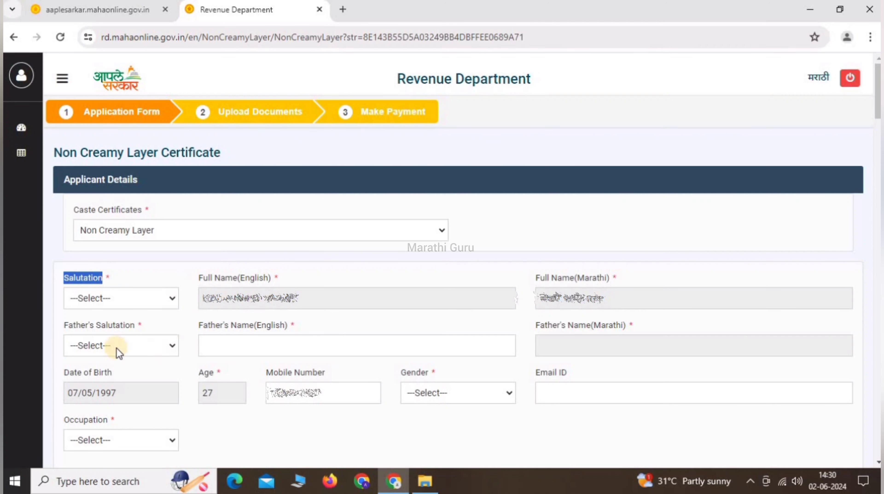
pyautogui.click(106, 298)
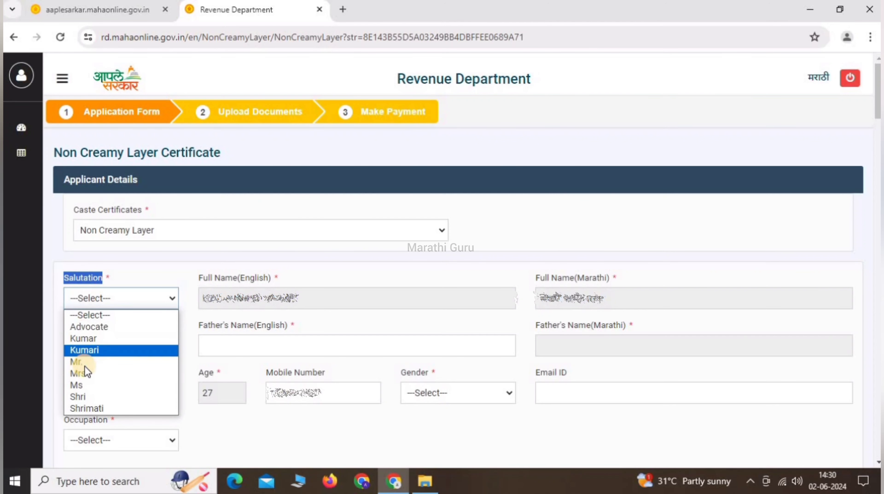
pyautogui.click(96, 339)
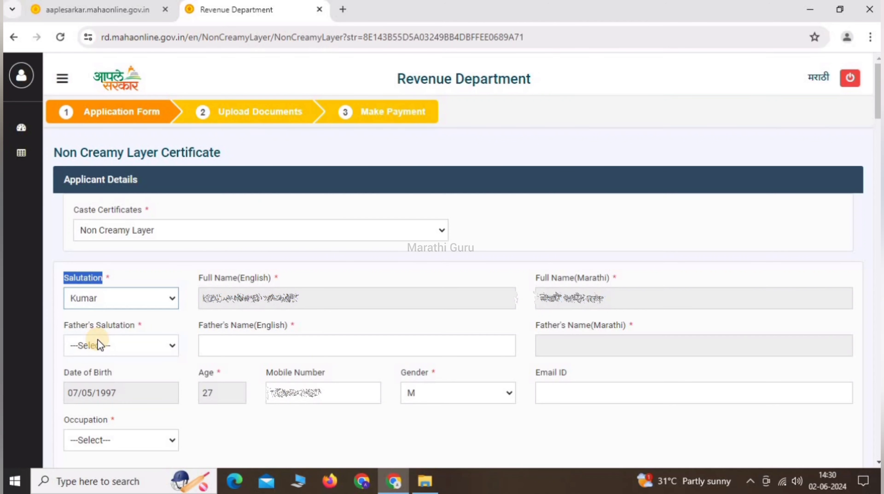
pyautogui.moveTo(199, 278); pyautogui.dragTo(282, 283)
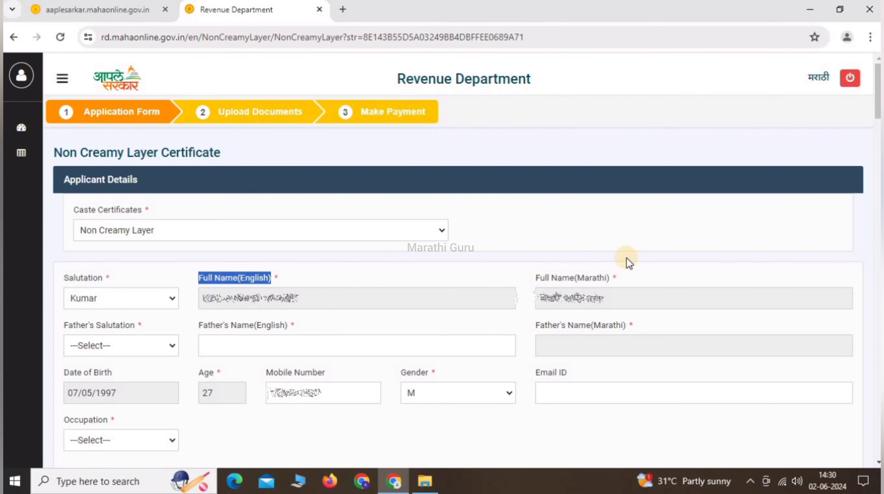
pyautogui.moveTo(535, 279); pyautogui.dragTo(622, 281)
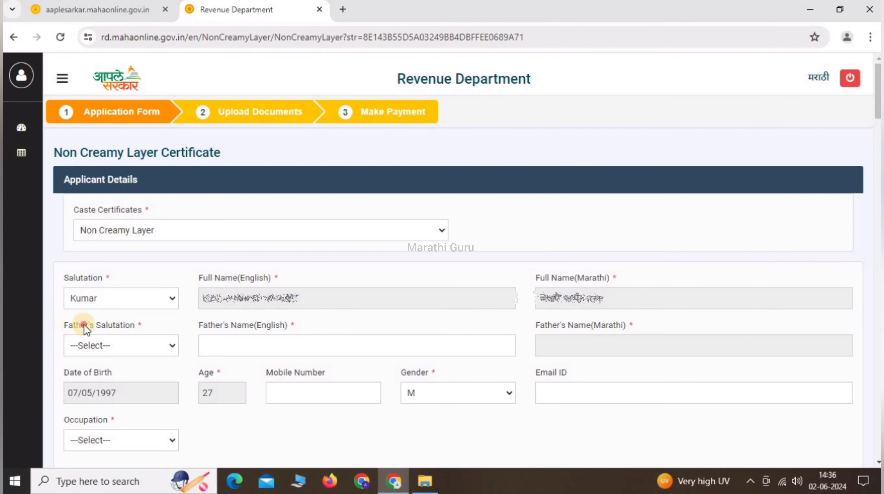
# - Set the father's salutation to Shri and check the English and Marathi father's name fields
pyautogui.moveTo(69, 326); pyautogui.dragTo(142, 330)
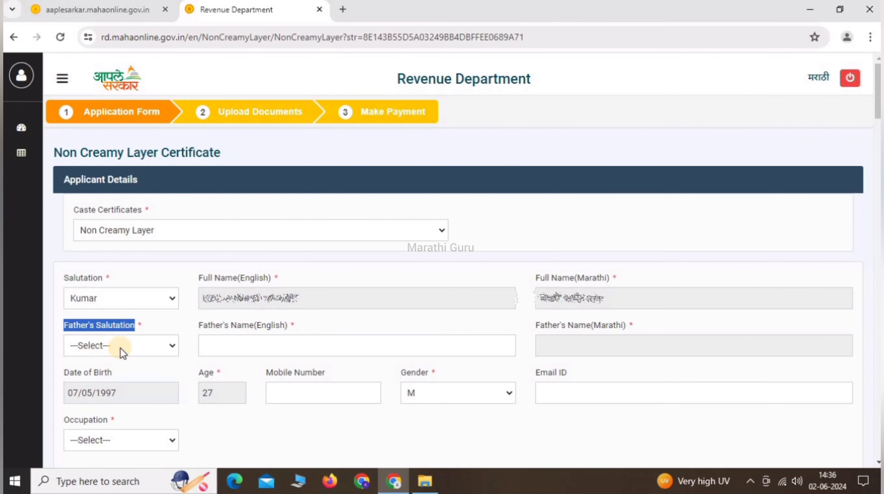
pyautogui.click(127, 348)
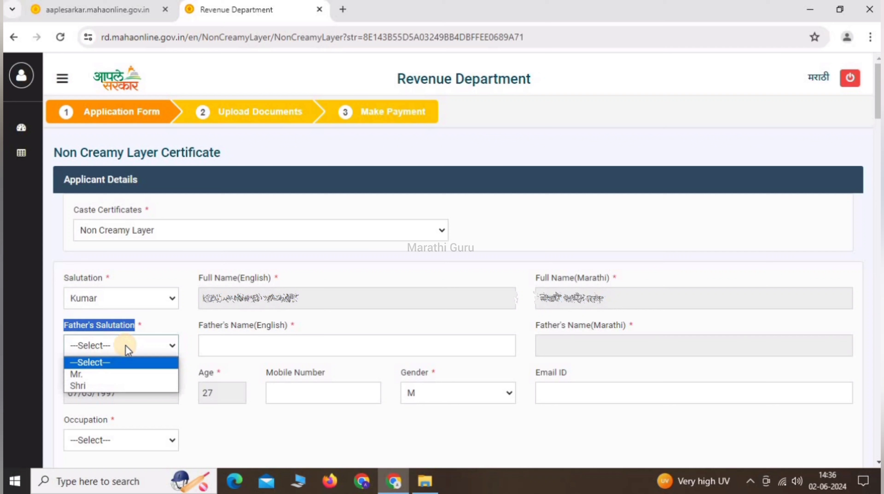
pyautogui.click(83, 386)
pyautogui.moveTo(199, 325); pyautogui.dragTo(292, 341)
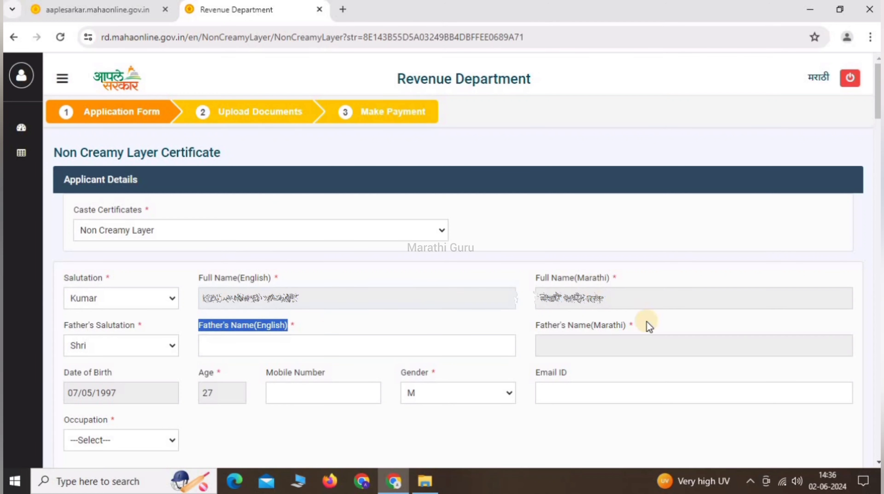
pyautogui.moveTo(536, 327); pyautogui.dragTo(633, 320)
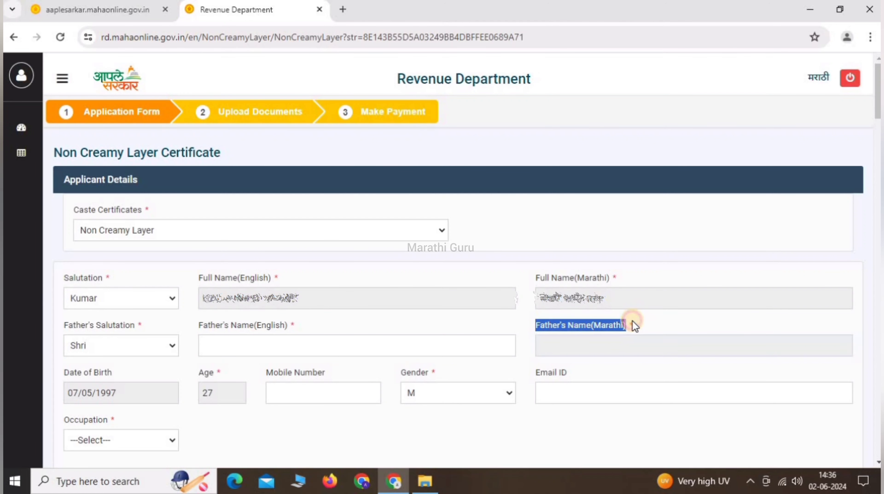
# - Check the applicant's date of birth and email fields, and set the occupation to Student
pyautogui.moveTo(64, 373); pyautogui.dragTo(118, 375)
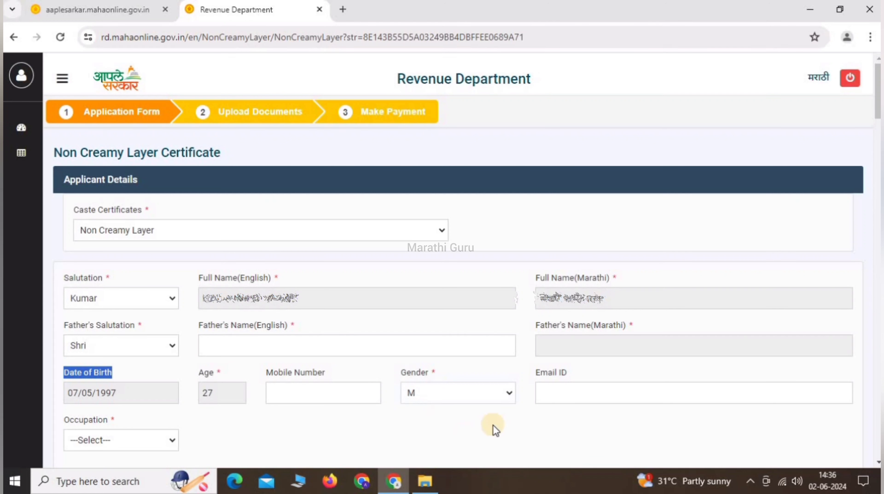
pyautogui.moveTo(533, 375); pyautogui.dragTo(584, 376)
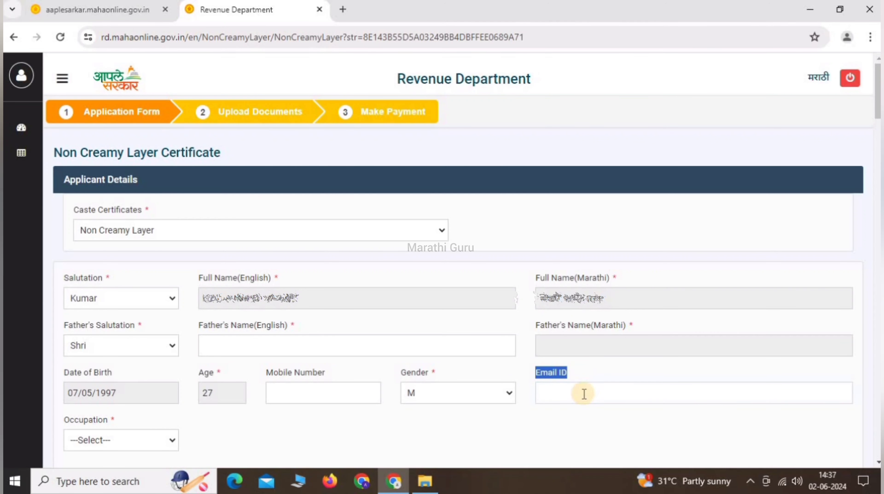
pyautogui.moveTo(64, 420); pyautogui.dragTo(106, 424)
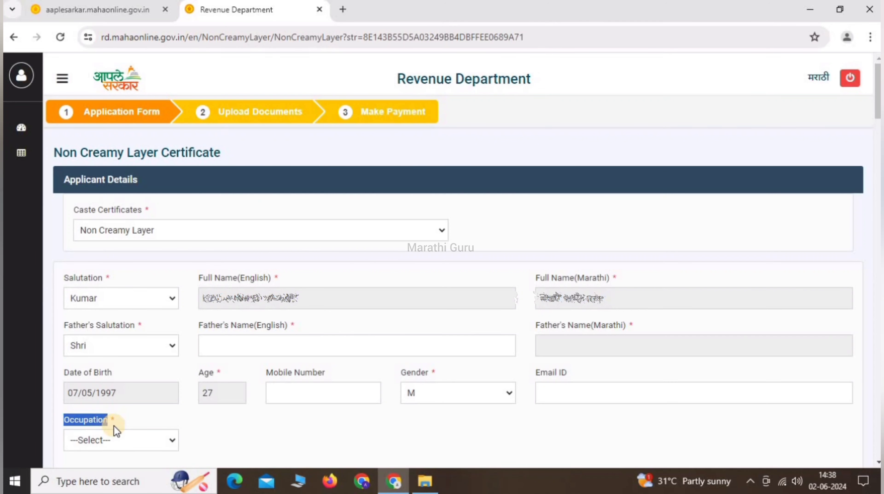
pyautogui.click(114, 439)
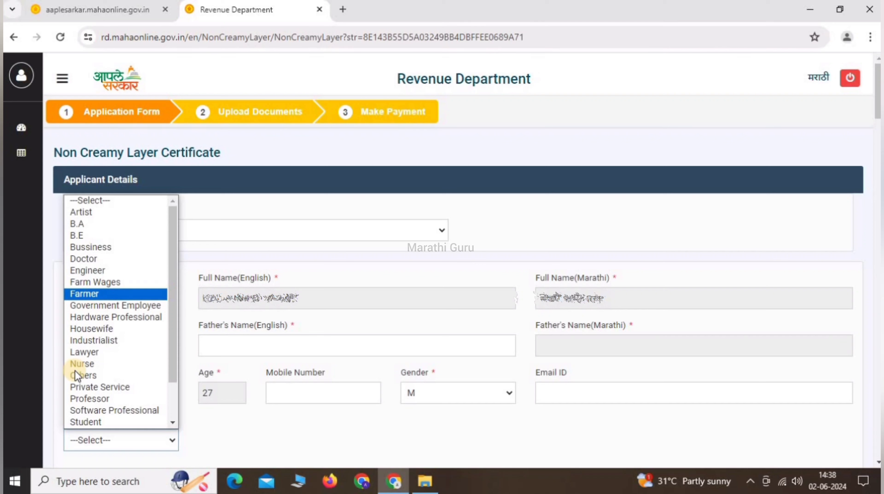
pyautogui.doubleClick(101, 423)
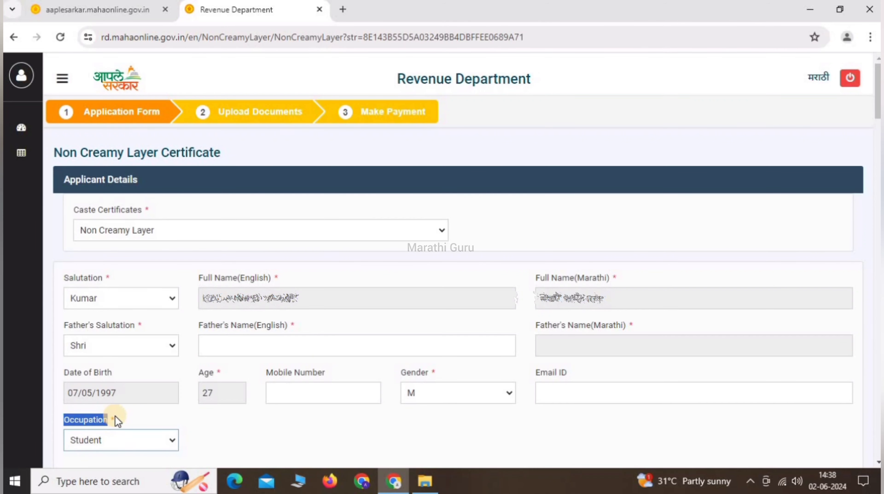
pyautogui.click(135, 426)
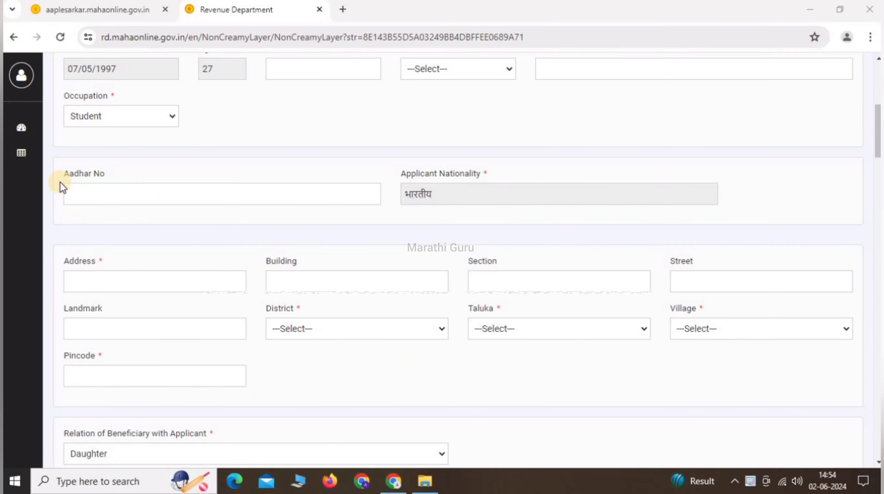
# - Review the applicant's Aadhar number, nationality and address fields, including district, taluka, village and pincode
pyautogui.moveTo(64, 174); pyautogui.dragTo(119, 175)
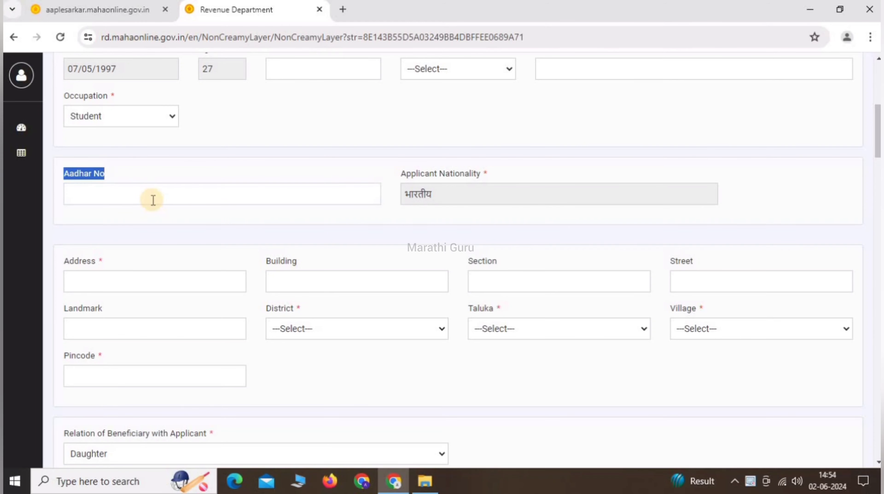
pyautogui.moveTo(407, 179); pyautogui.dragTo(431, 188)
pyautogui.moveTo(58, 262); pyautogui.dragTo(118, 261)
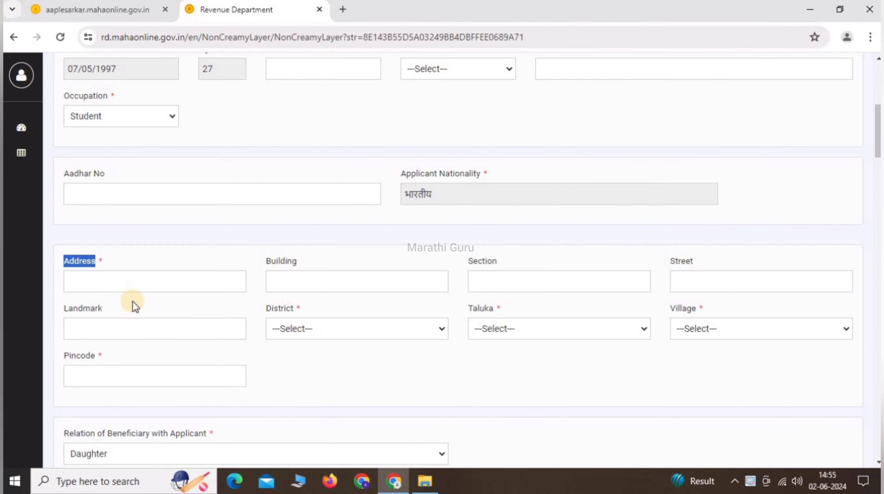
pyautogui.moveTo(263, 310); pyautogui.dragTo(301, 311)
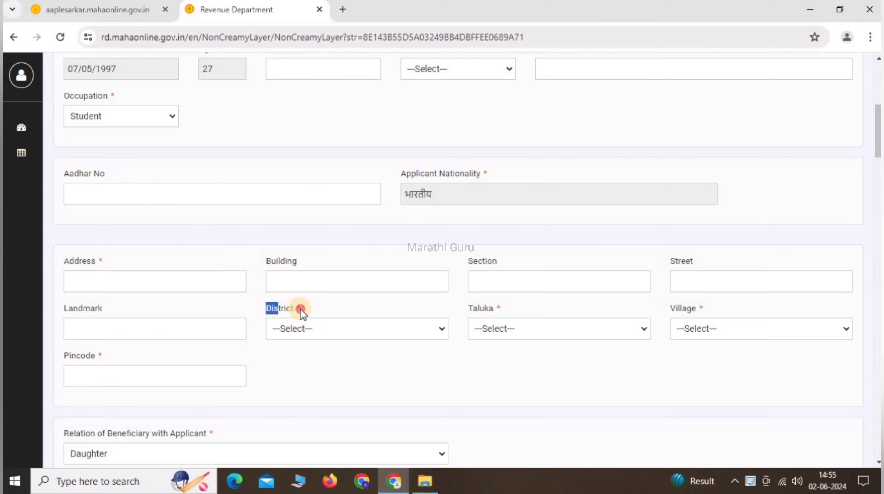
pyautogui.doubleClick(469, 308)
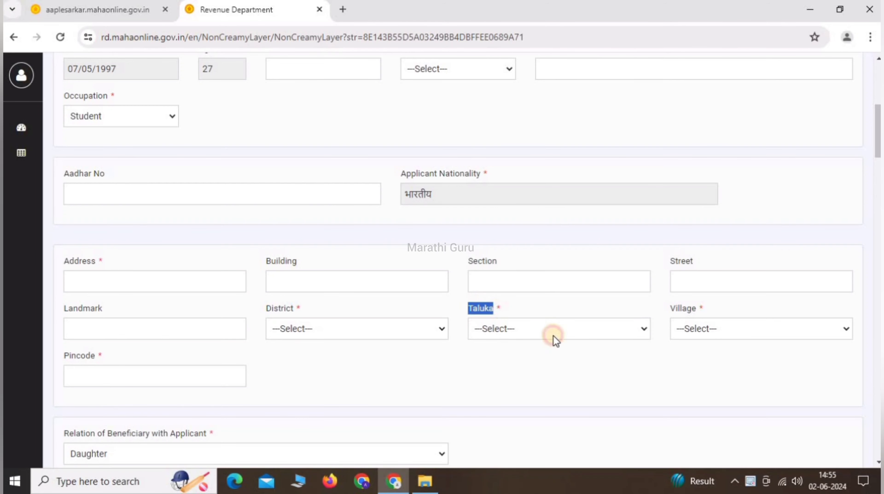
pyautogui.doubleClick(687, 310)
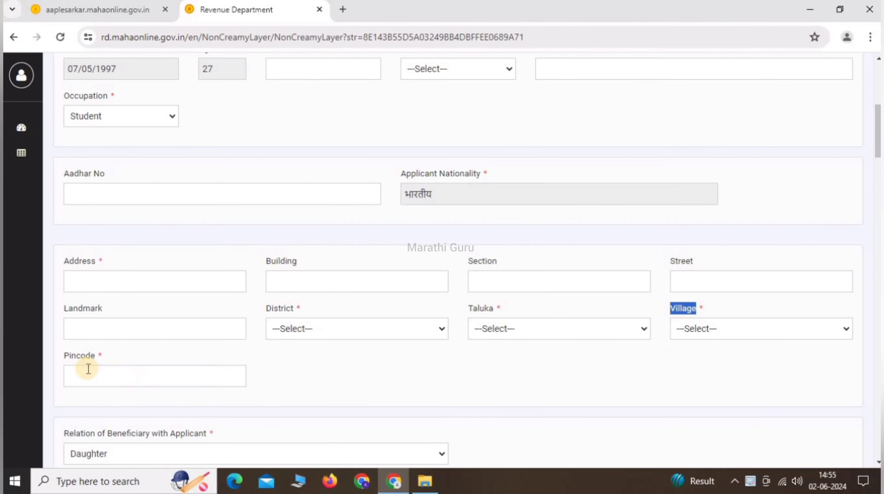
pyautogui.moveTo(69, 356); pyautogui.dragTo(104, 357)
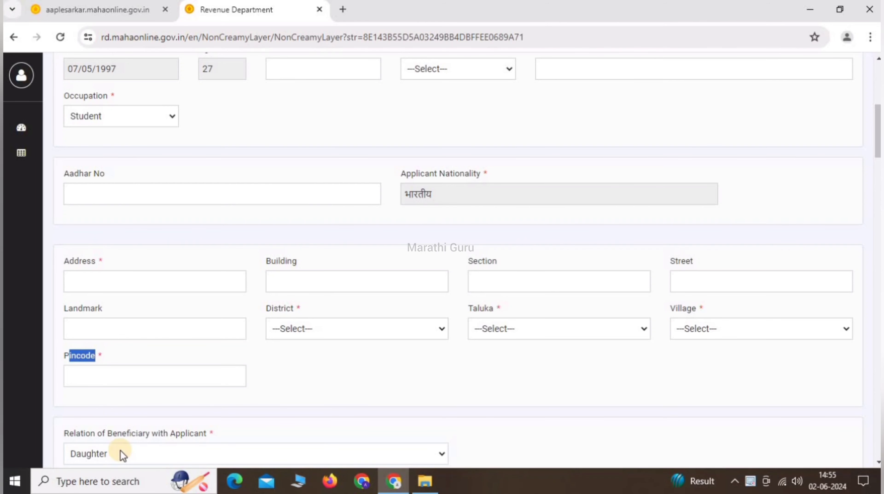
# - Set the relation of beneficiary with applicant to Son
pyautogui.moveTo(64, 433); pyautogui.dragTo(224, 446)
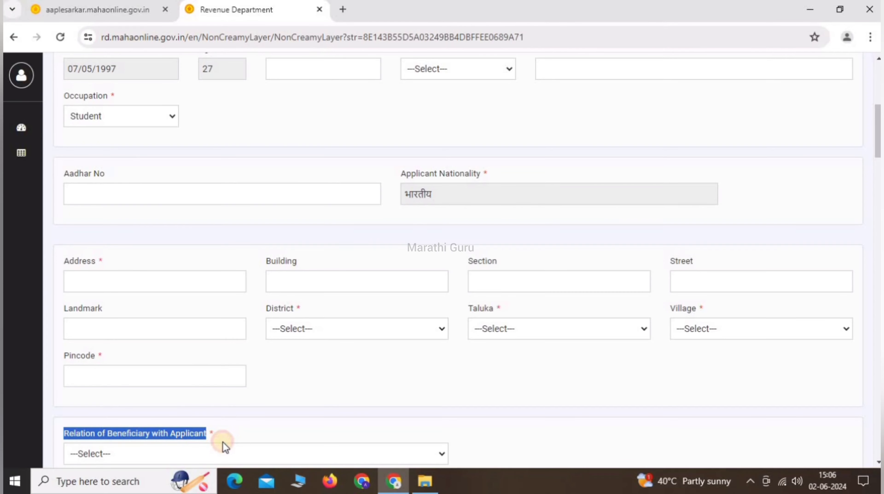
pyautogui.scroll(-8, 266, 394)
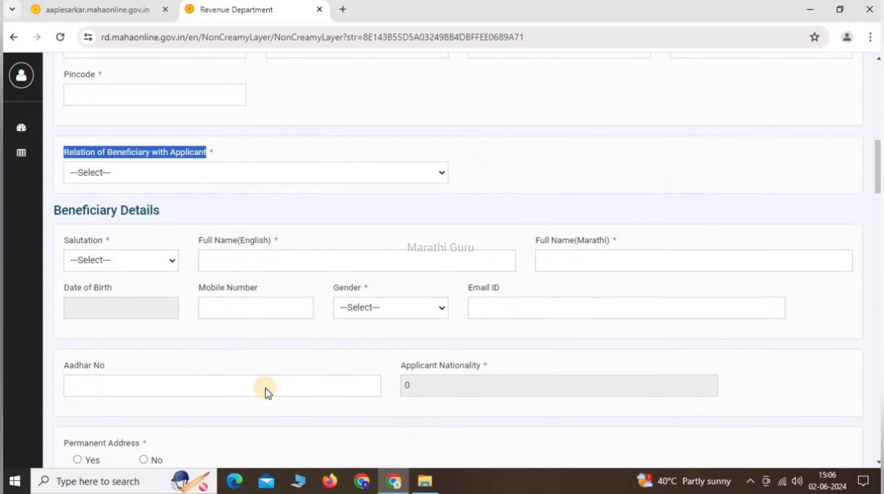
pyautogui.click(125, 133)
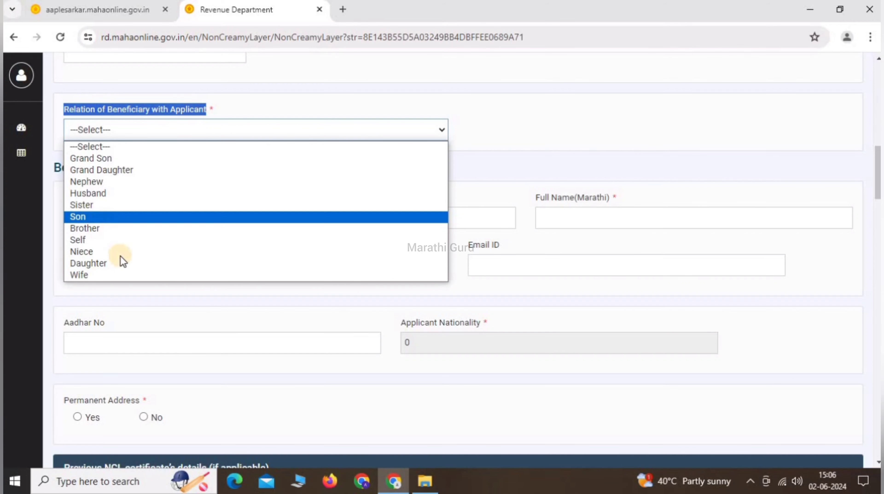
pyautogui.click(82, 216)
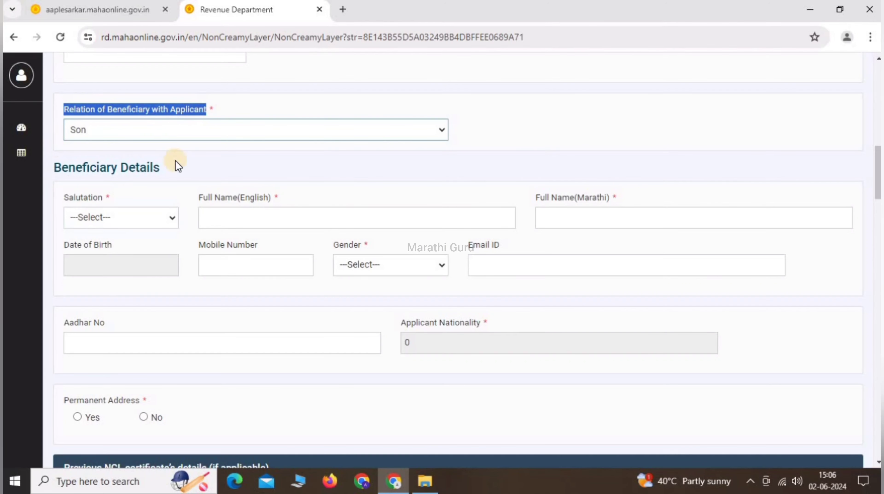
# - Review the Beneficiary Details section, including the salutation field and the available gender options
pyautogui.moveTo(54, 167); pyautogui.dragTo(179, 177)
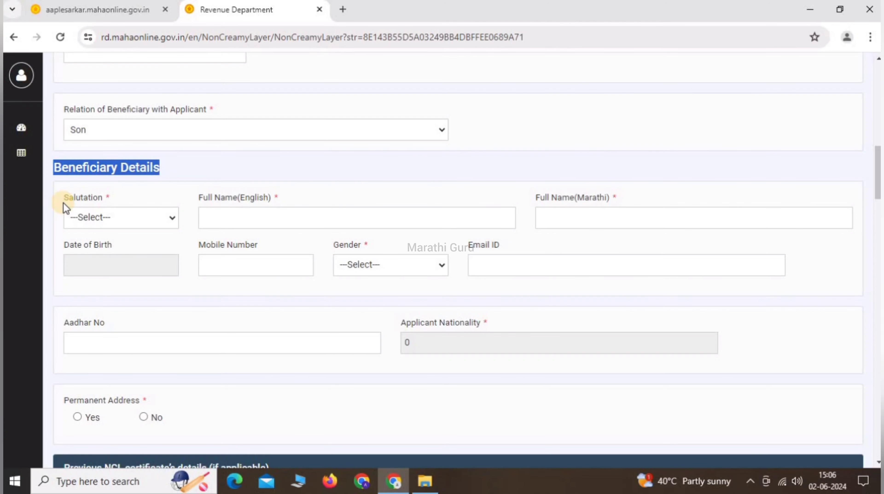
pyautogui.moveTo(63, 198); pyautogui.dragTo(117, 199)
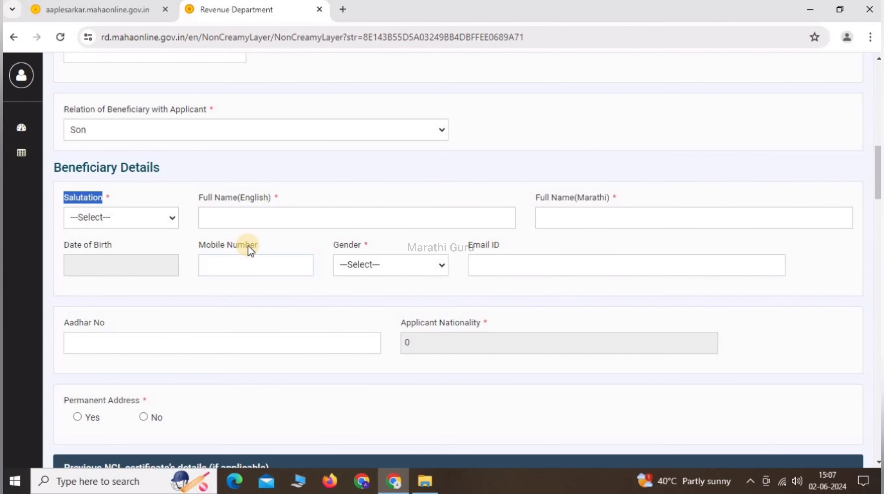
pyautogui.moveTo(330, 249); pyautogui.dragTo(365, 252)
pyautogui.click(385, 265)
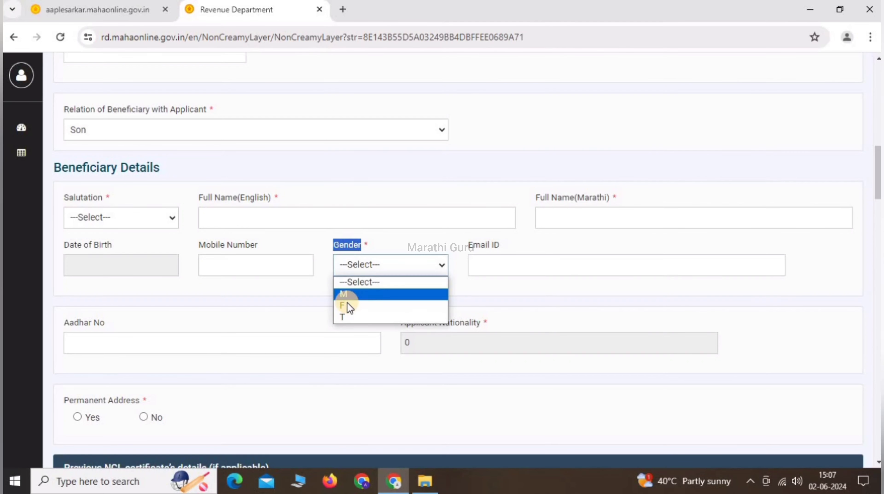
pyautogui.click(342, 283)
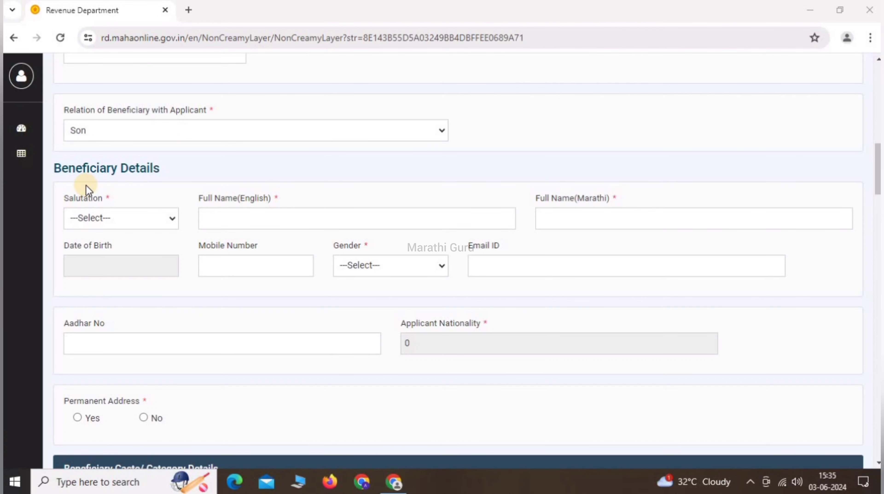
# - Set the relation of beneficiary with applicant to Self and check the Beneficiary Caste/Category Details section
pyautogui.click(107, 132)
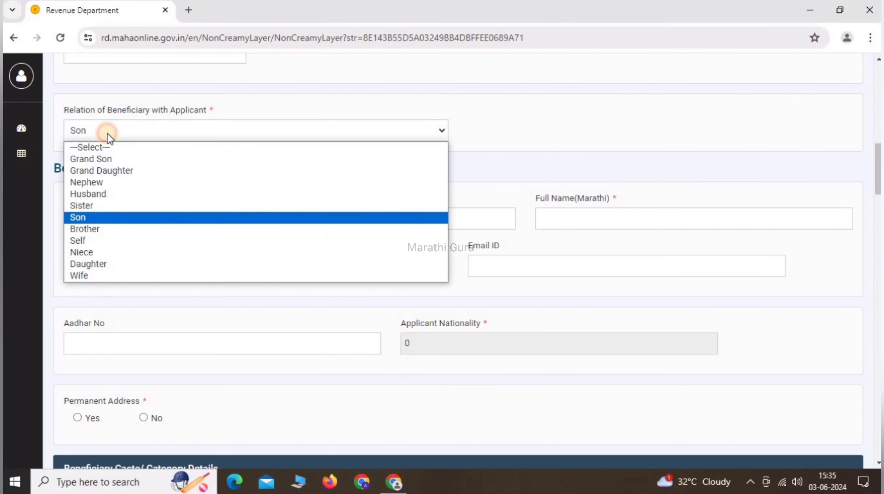
pyautogui.click(79, 240)
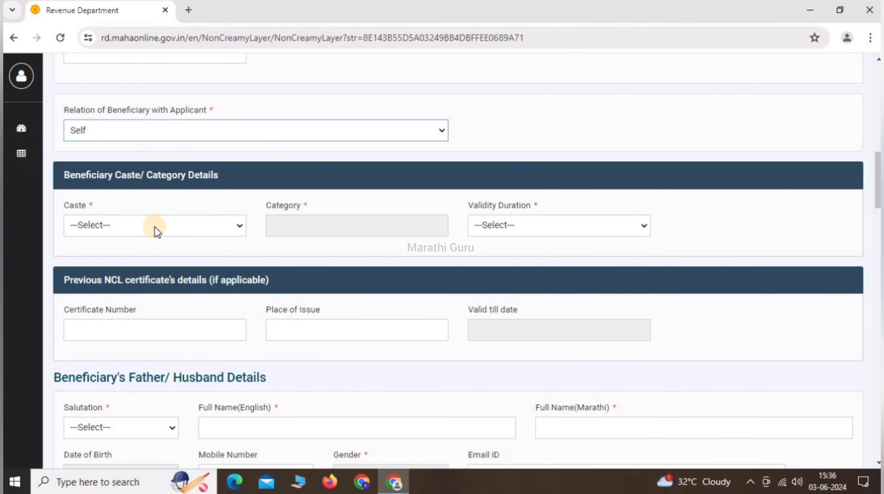
pyautogui.moveTo(68, 175); pyautogui.dragTo(227, 178)
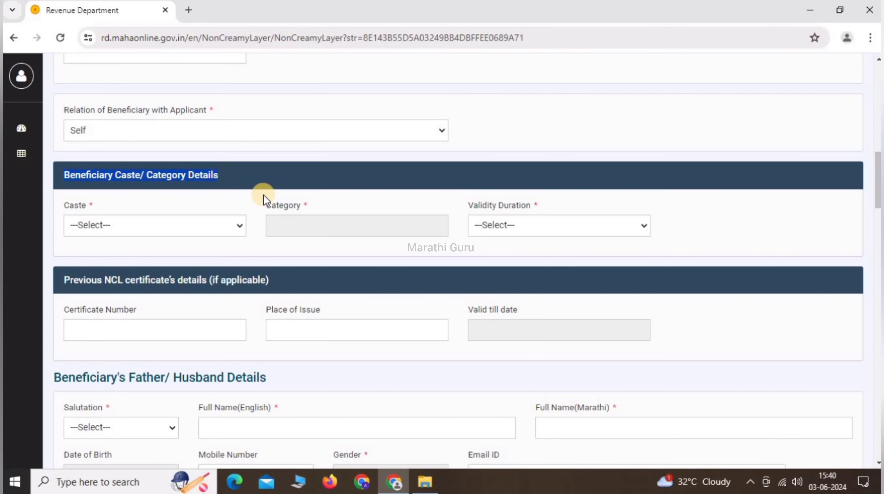
# - Set the beneficiary's caste to BAGALU(205) and check the category field
pyautogui.click(100, 223)
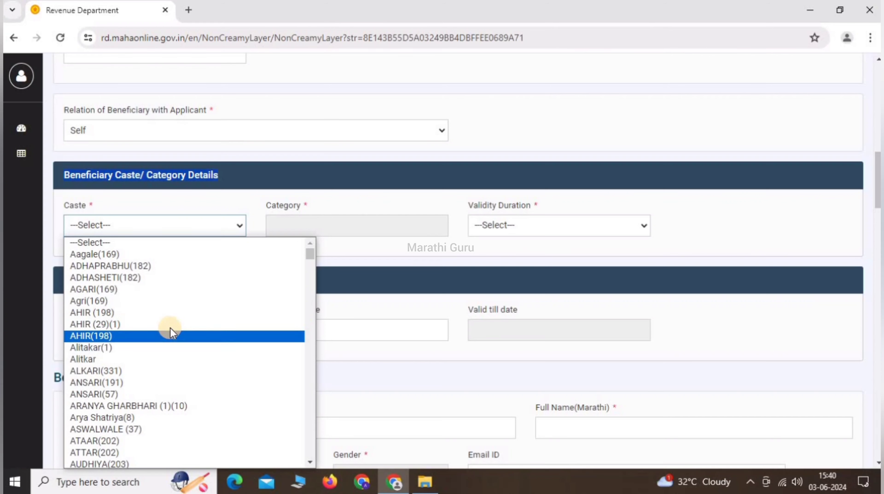
pyautogui.scroll(-7, 172, 332)
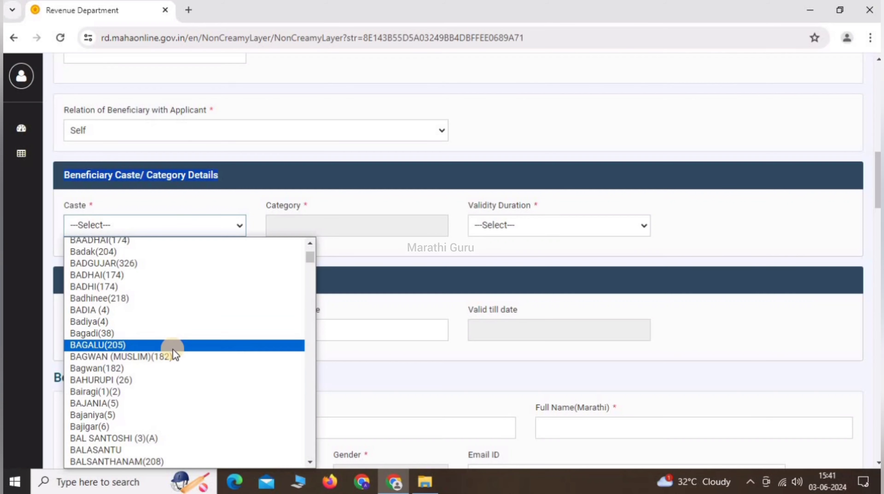
pyautogui.click(122, 344)
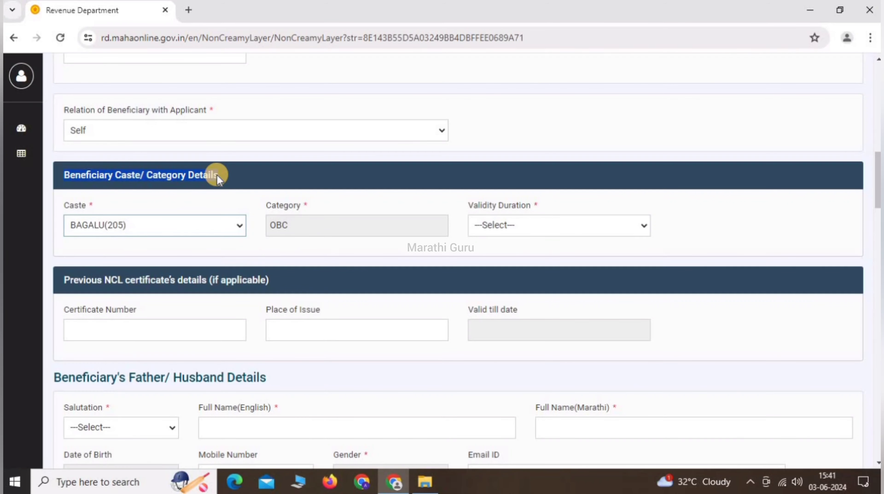
pyautogui.click(308, 207)
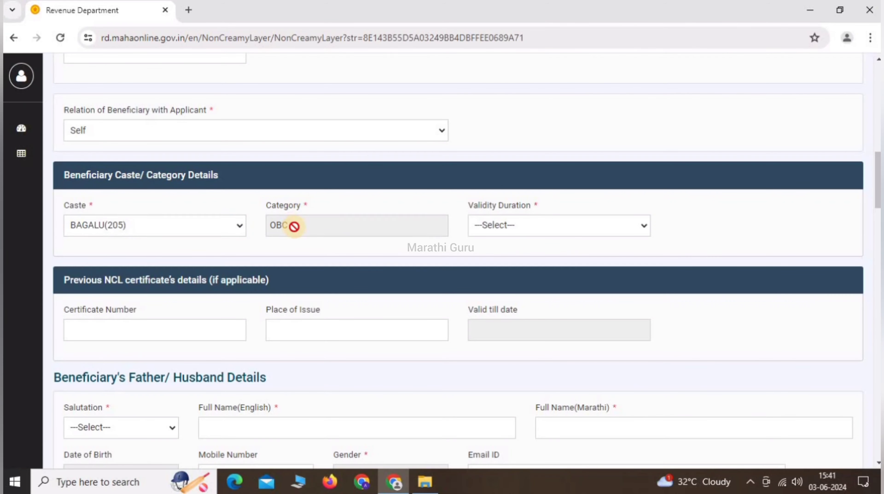
# - Set the validity duration to 3 Years and check the section for previous NCL certificate details
pyautogui.moveTo(472, 211); pyautogui.dragTo(550, 265)
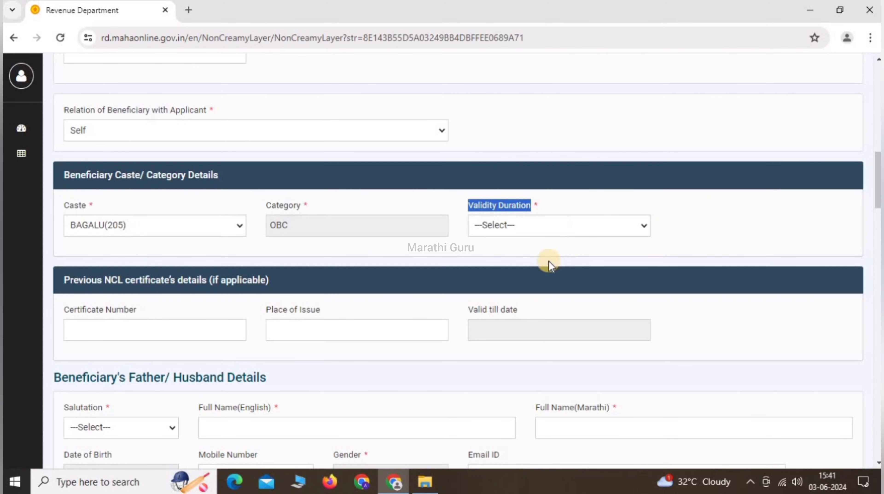
pyautogui.click(502, 223)
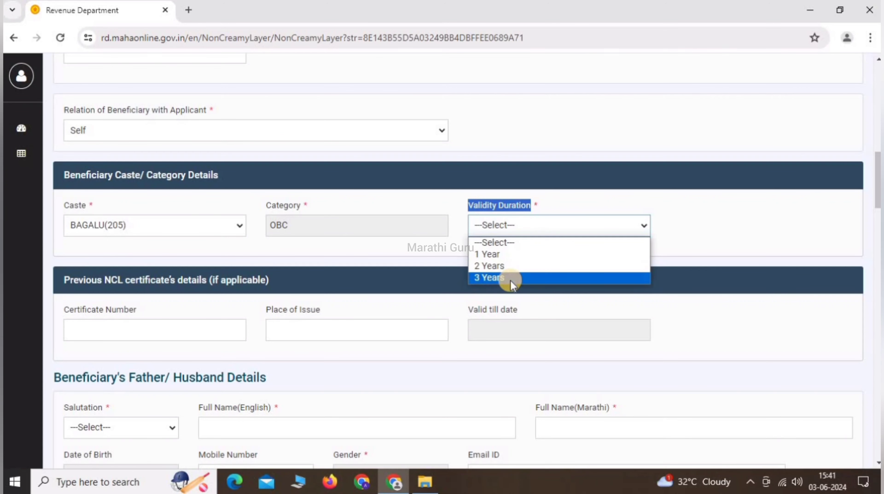
pyautogui.click(487, 277)
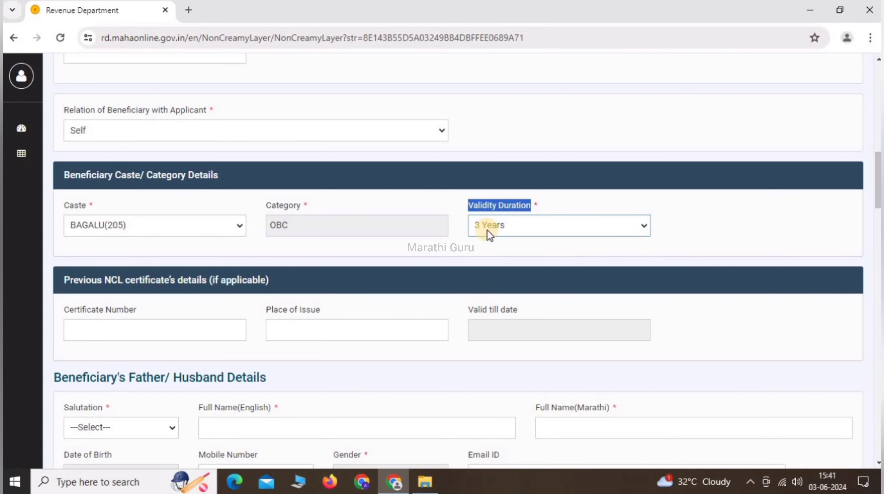
pyautogui.moveTo(64, 279); pyautogui.dragTo(211, 280)
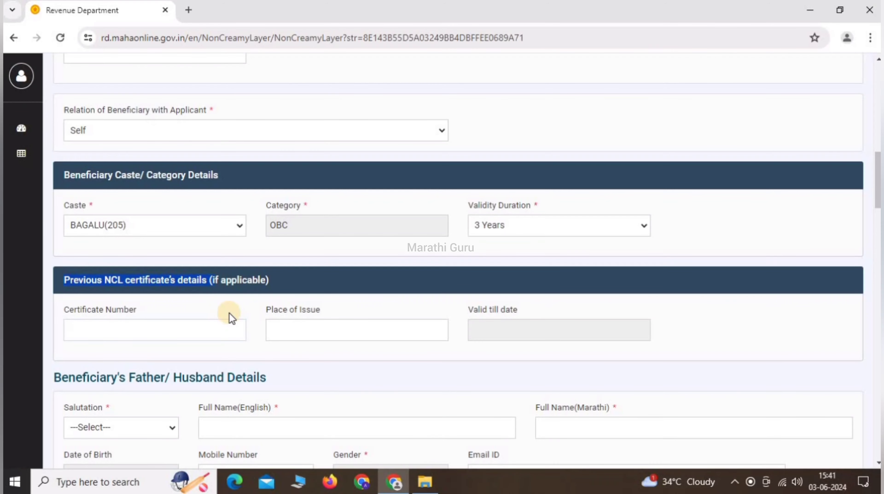
# - Set the salutation of the beneficiary's father/husband to Shri and check the English and Marathi full name fields
pyautogui.scroll(-6, 232, 316)
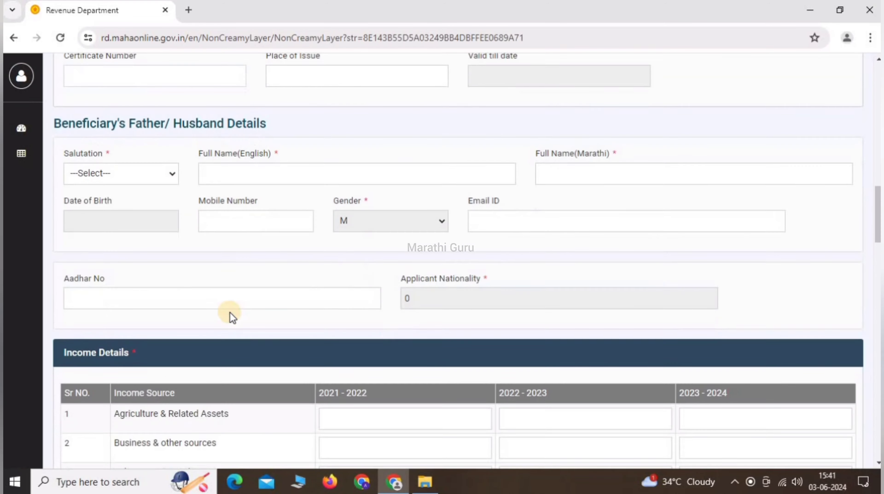
pyautogui.moveTo(70, 121); pyautogui.dragTo(283, 122)
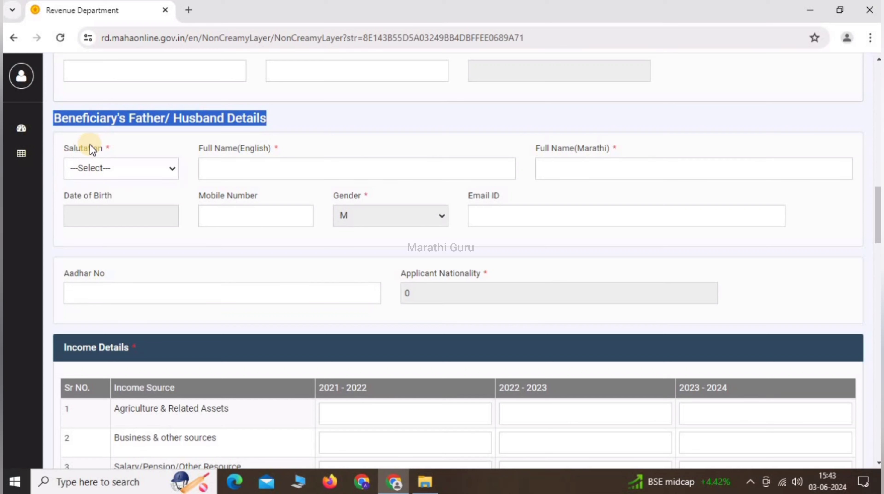
pyautogui.moveTo(65, 149); pyautogui.dragTo(119, 153)
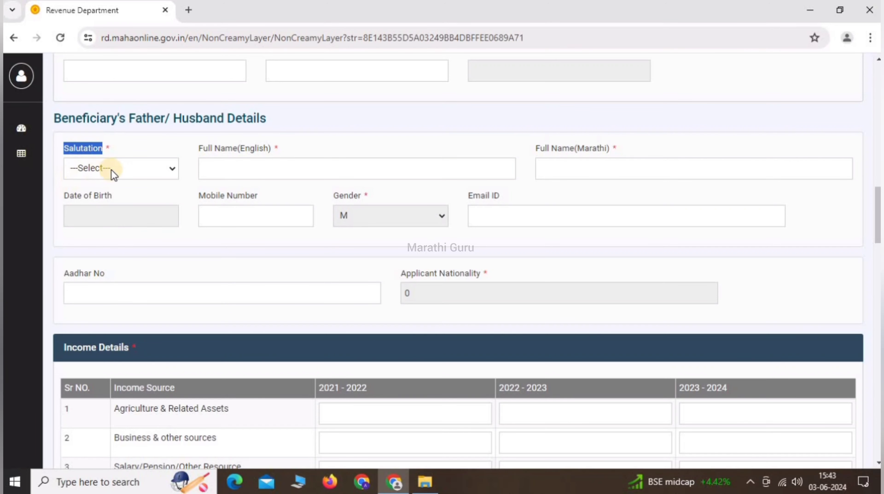
pyautogui.click(122, 169)
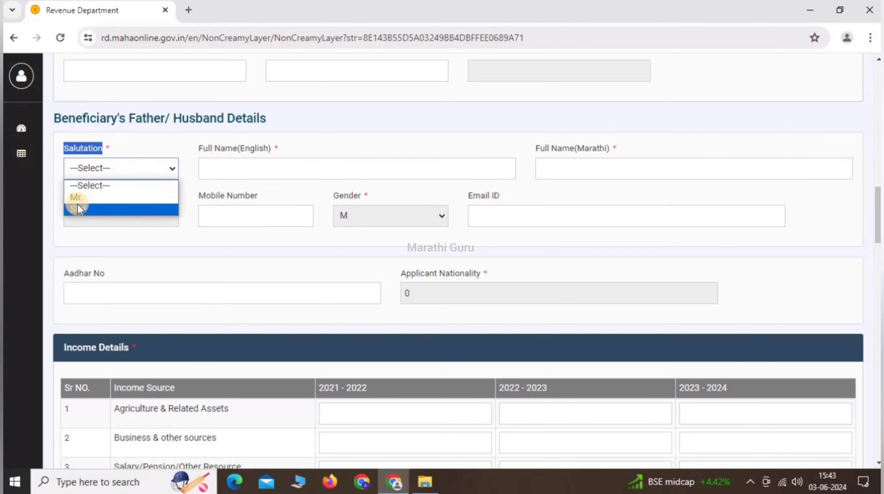
pyautogui.click(97, 209)
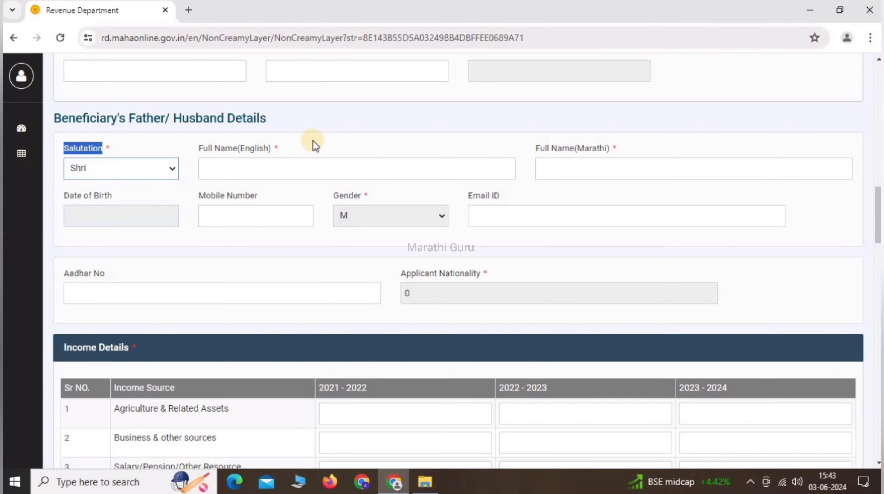
pyautogui.moveTo(197, 148); pyautogui.dragTo(276, 158)
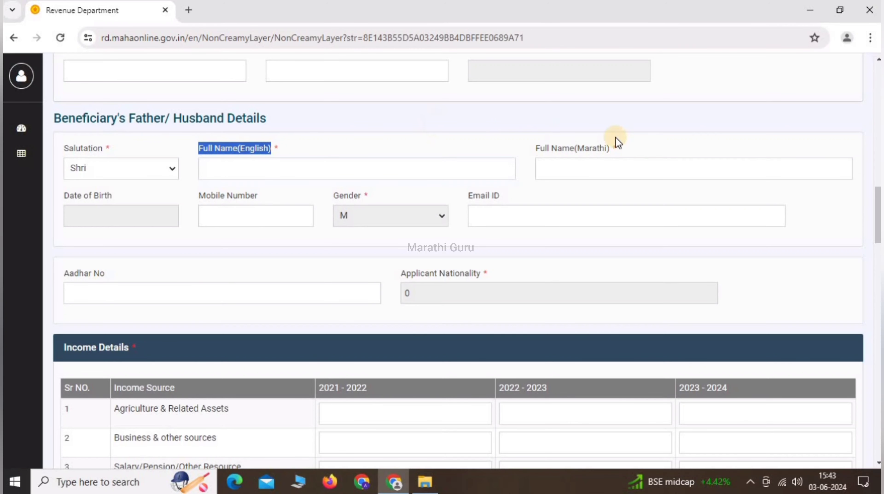
pyautogui.moveTo(537, 148); pyautogui.dragTo(610, 183)
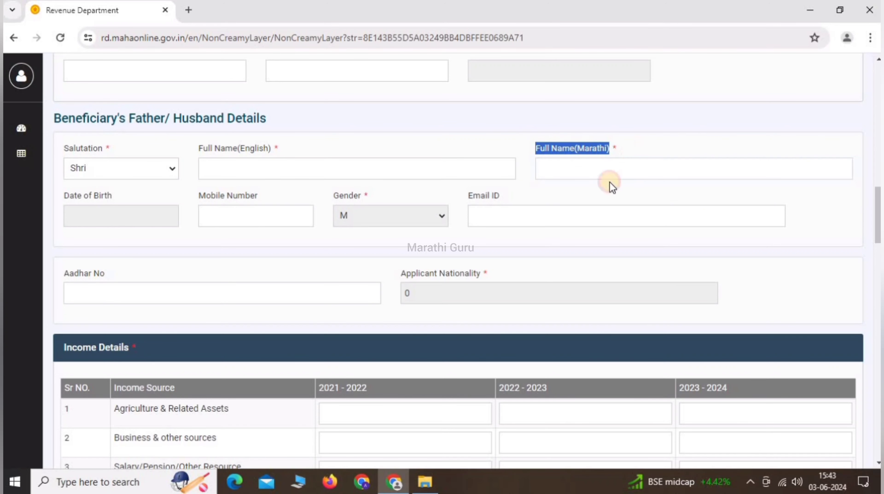
pyautogui.click(595, 159)
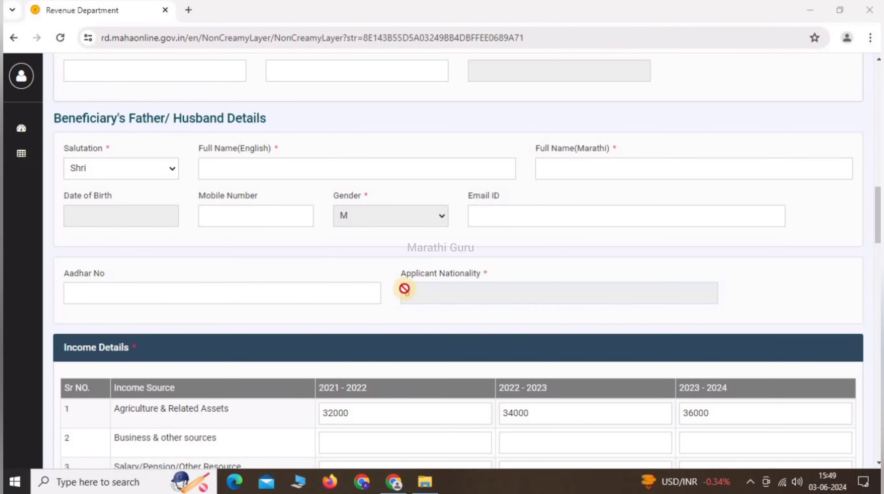
# - Review the Income Details, the family's occupation and income section, and the Other Family Details section
pyautogui.scroll(-7, 405, 288)
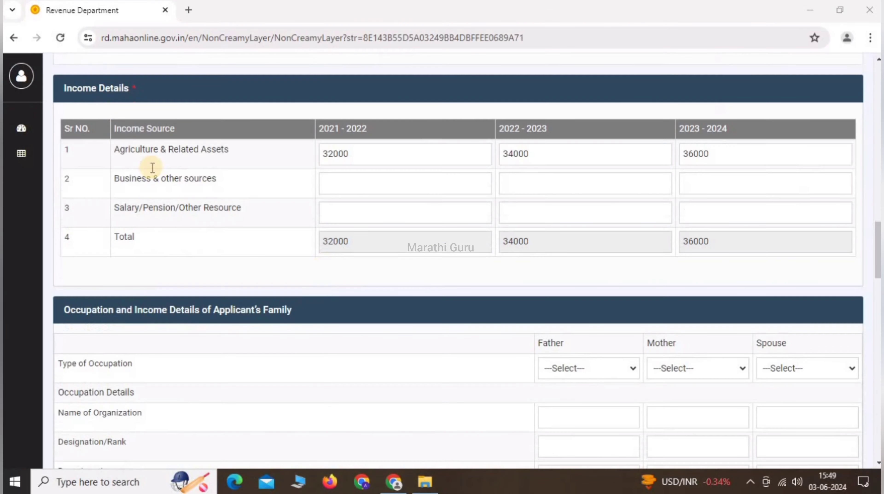
pyautogui.moveTo(64, 86); pyautogui.dragTo(136, 89)
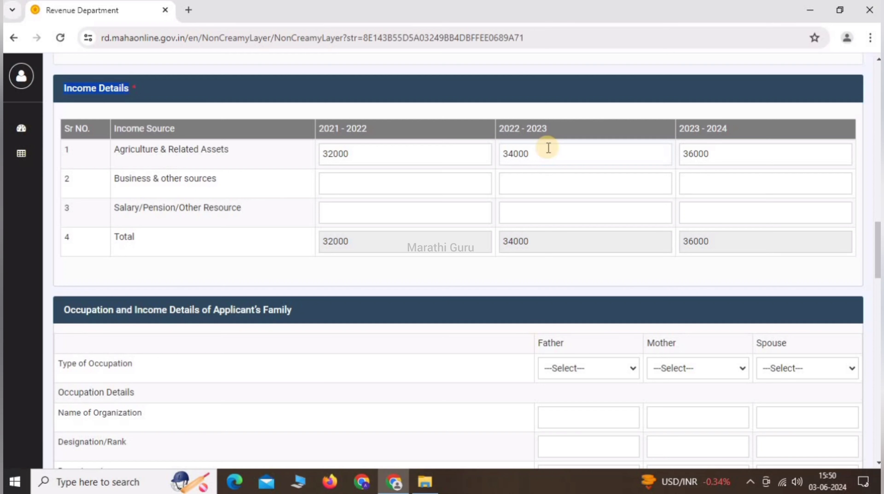
pyautogui.moveTo(64, 310); pyautogui.dragTo(295, 311)
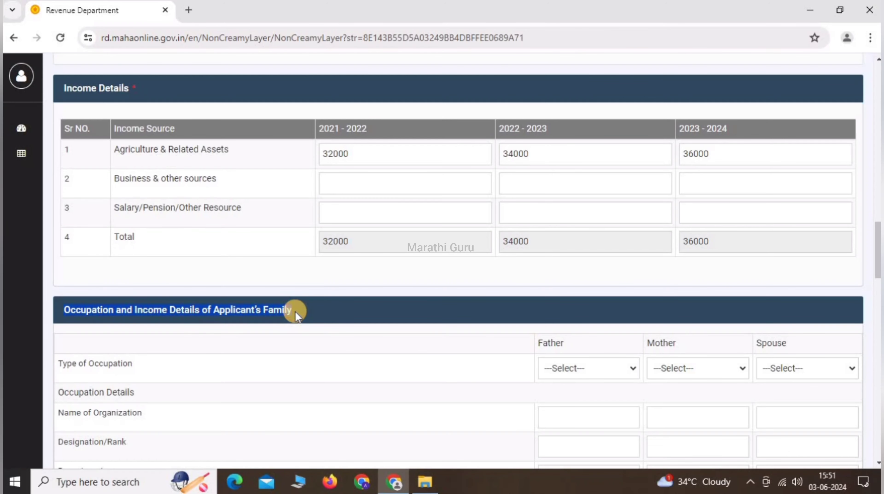
pyautogui.scroll(-5, 310, 315)
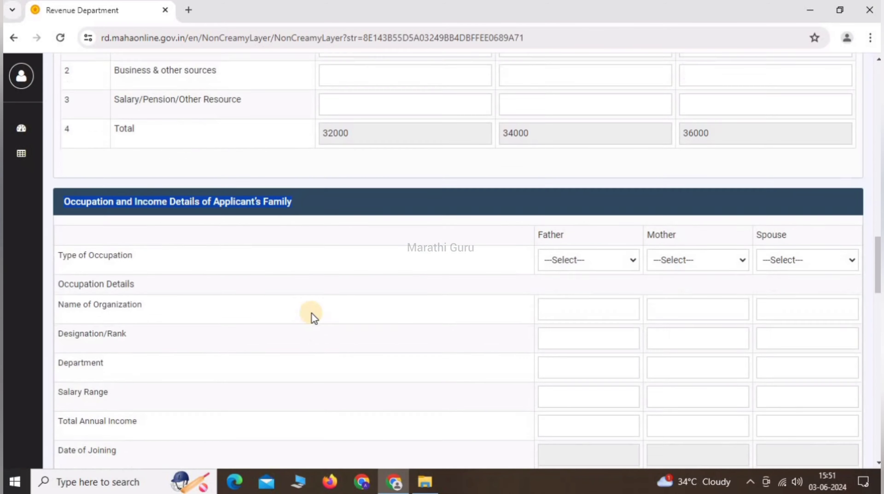
pyautogui.scroll(-8, 313, 315)
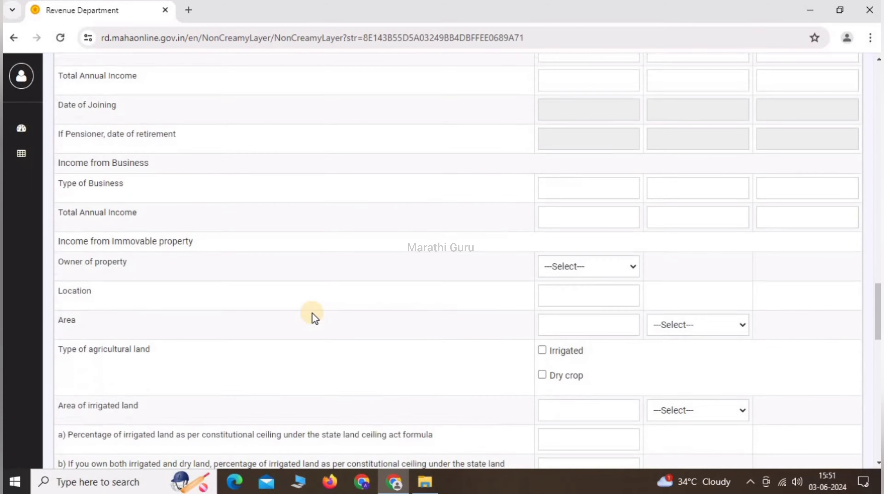
pyautogui.scroll(-1, 314, 317)
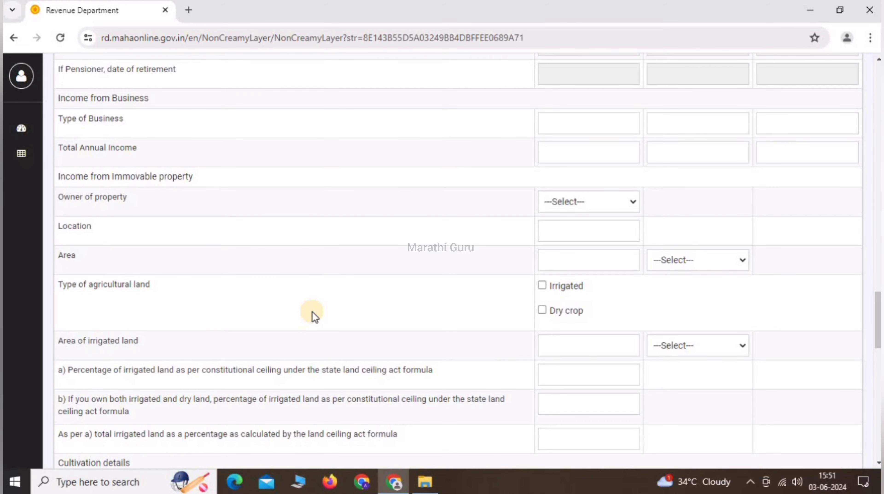
pyautogui.scroll(-13, 313, 313)
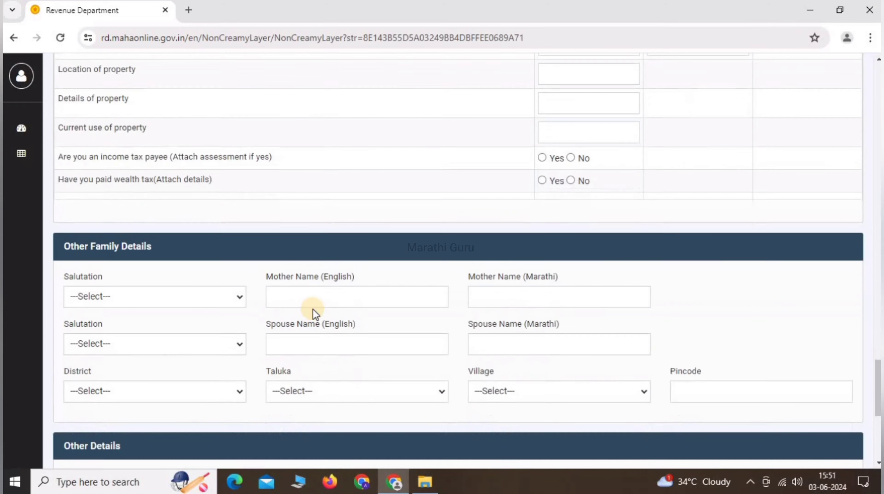
pyautogui.scroll(-2, 313, 309)
pyautogui.moveTo(65, 165); pyautogui.dragTo(160, 169)
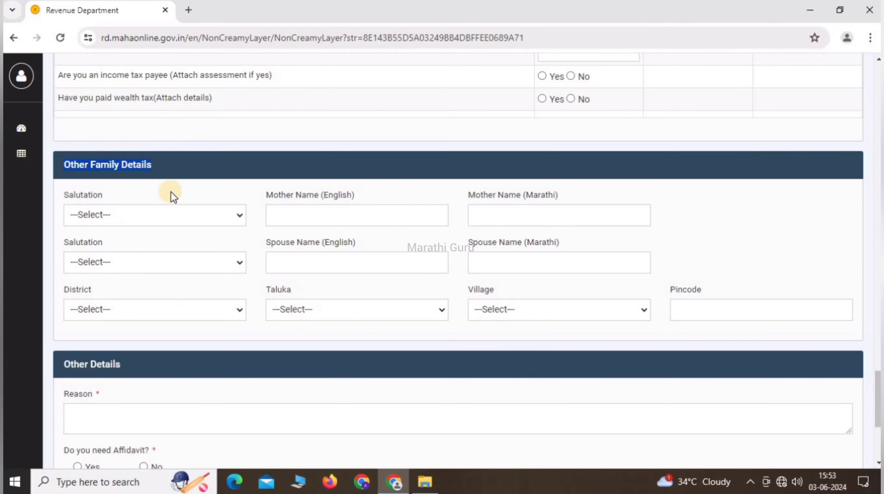
# - Check the Reason field under Other Details and answer No to the question about needing an affidavit
pyautogui.scroll(-5, 174, 193)
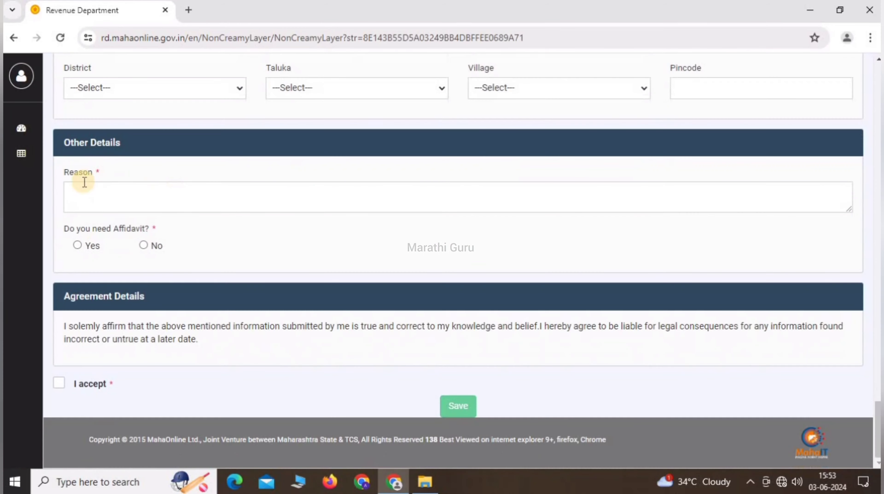
pyautogui.moveTo(57, 148); pyautogui.dragTo(138, 146)
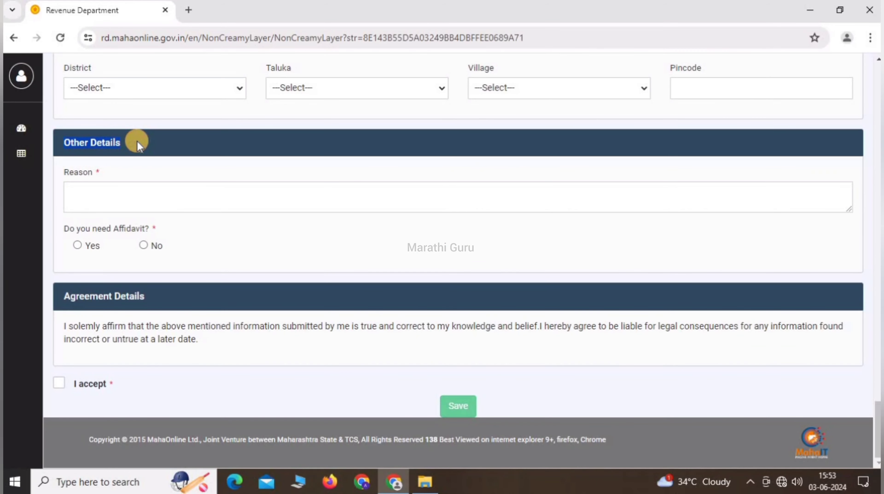
pyautogui.moveTo(63, 172); pyautogui.dragTo(100, 176)
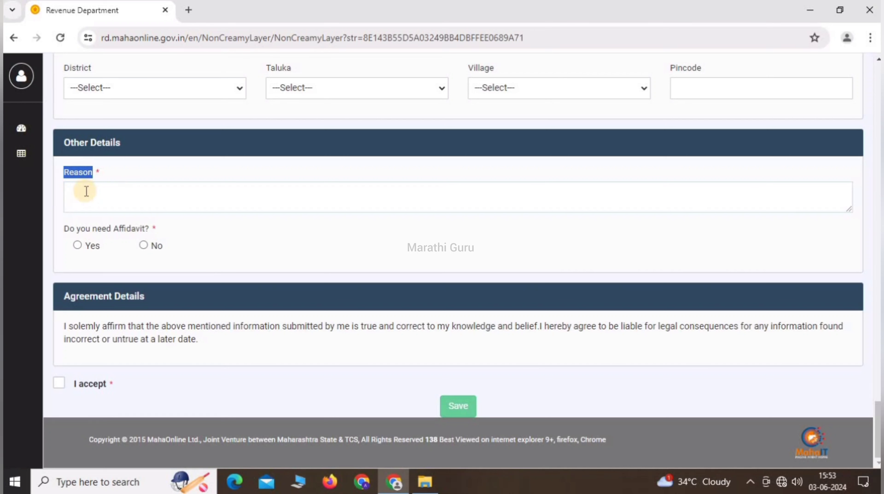
pyautogui.click(144, 245)
pyautogui.moveTo(65, 227); pyautogui.dragTo(195, 233)
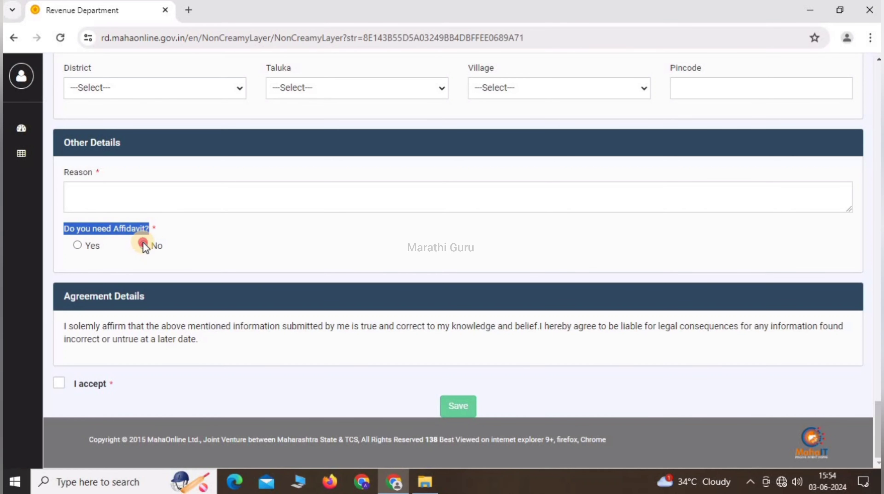
# - Read the declaration under Agreement Details, accept it, and start saving the application form
pyautogui.moveTo(62, 296); pyautogui.dragTo(153, 306)
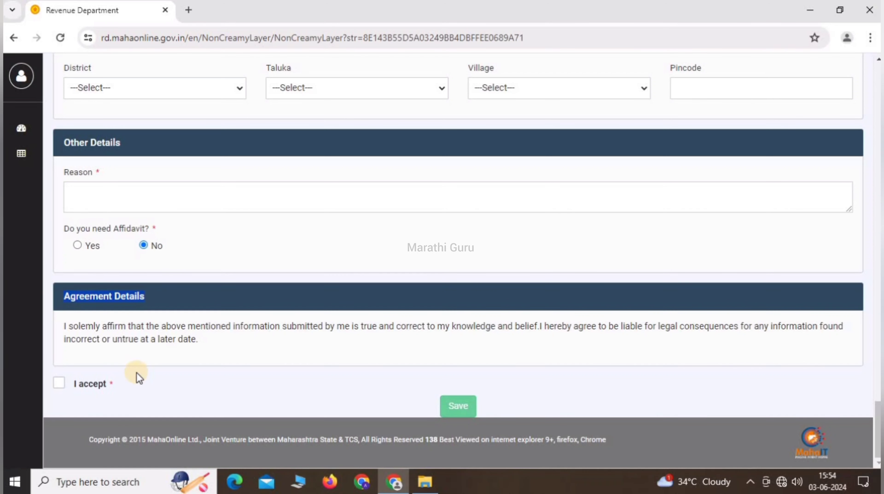
pyautogui.moveTo(63, 328); pyautogui.dragTo(215, 350)
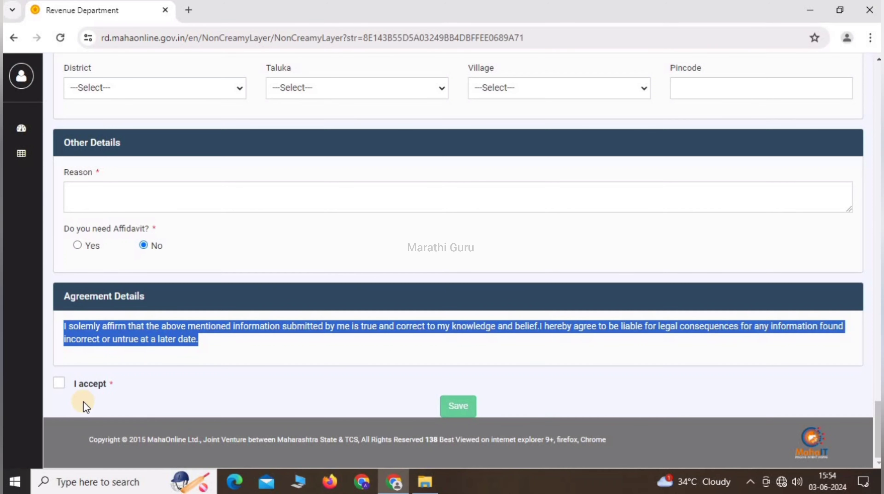
pyautogui.click(59, 383)
pyautogui.click(460, 407)
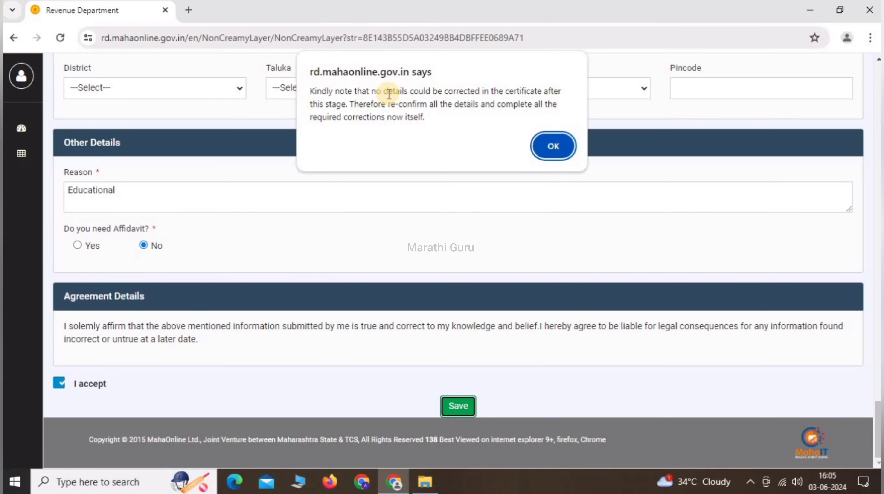
# - Read and acknowledge the notice about re-confirming all details, and save the application
pyautogui.moveTo(311, 87); pyautogui.dragTo(428, 116)
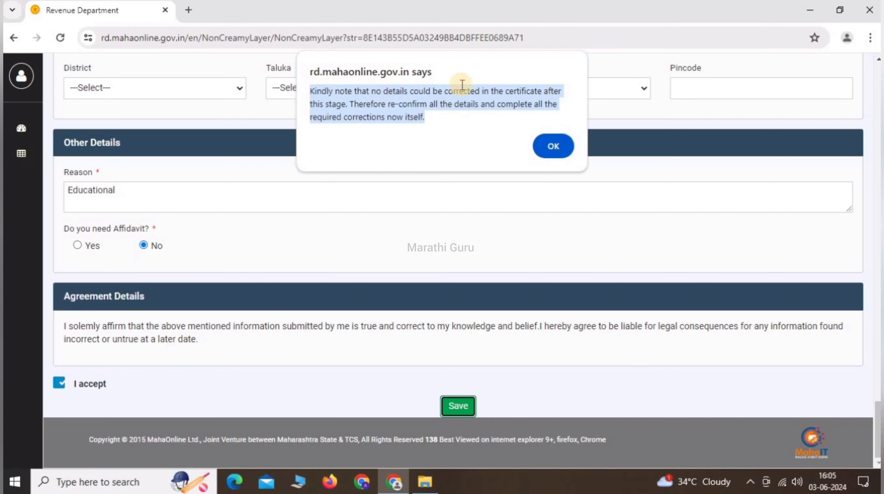
pyautogui.click(555, 145)
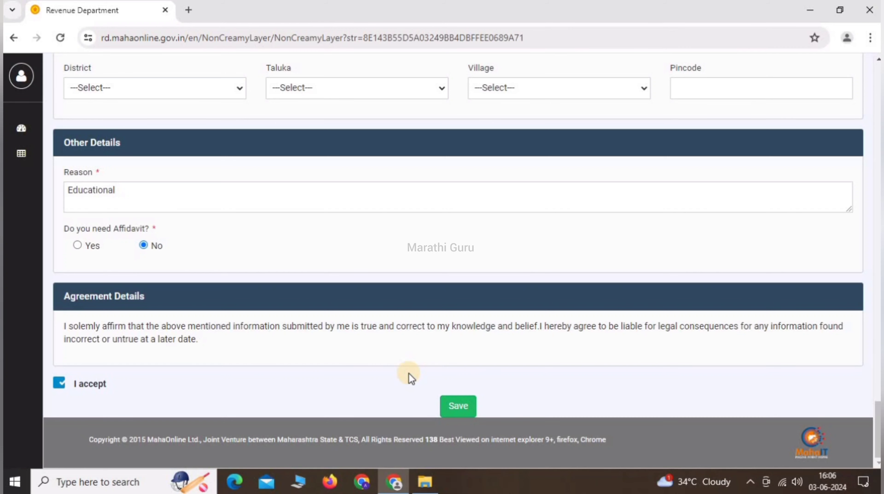
pyautogui.click(455, 407)
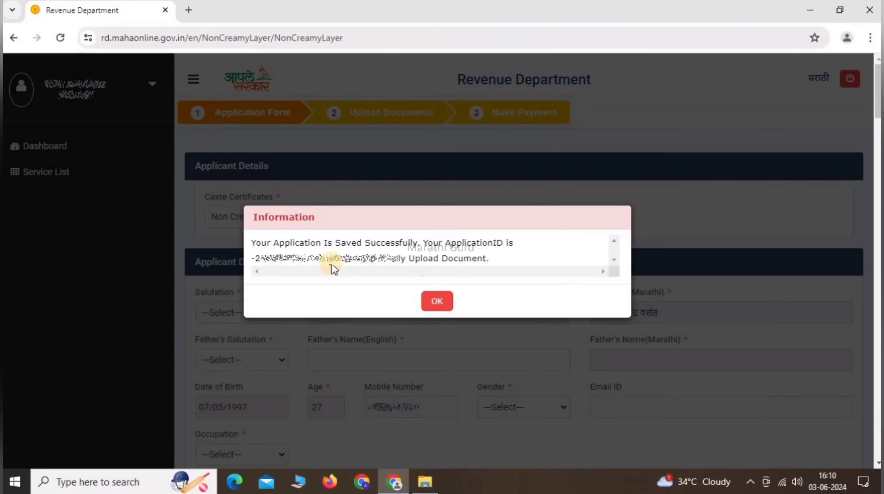
# - Read the information message about the saved application, including its instruction to upload documents
pyautogui.moveTo(331, 238); pyautogui.dragTo(419, 241)
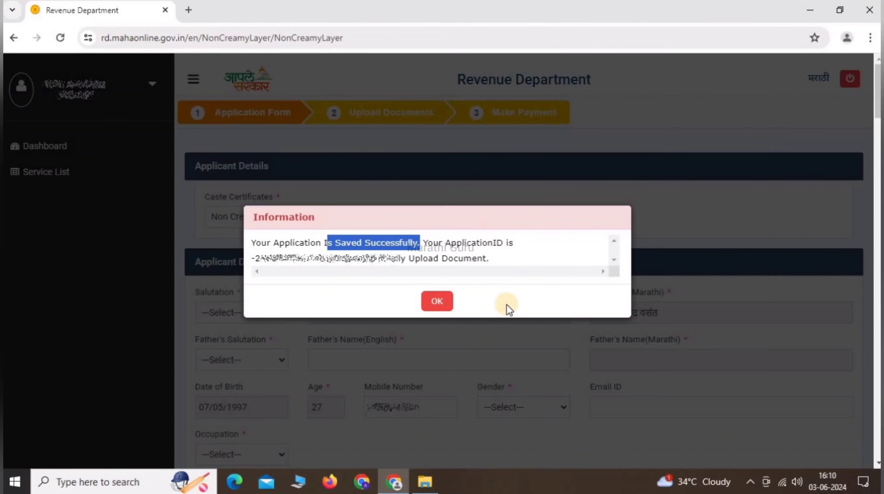
pyautogui.click(439, 258)
pyautogui.moveTo(409, 258); pyautogui.dragTo(492, 259)
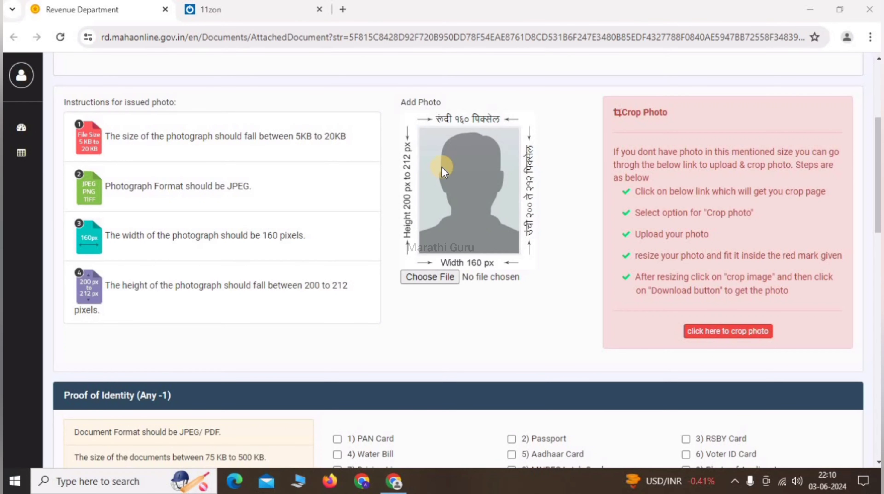
# - Switch to the 11zon website and open its Image Resize tool
pyautogui.click(220, 10)
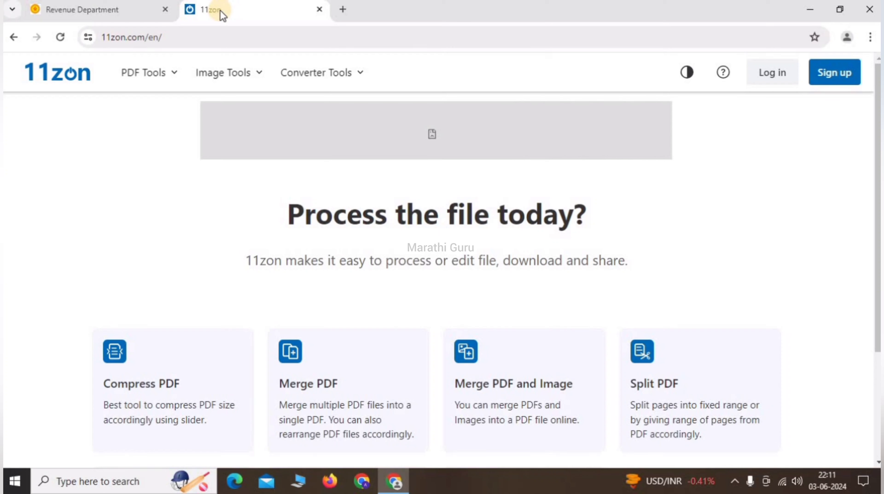
pyautogui.click(230, 72)
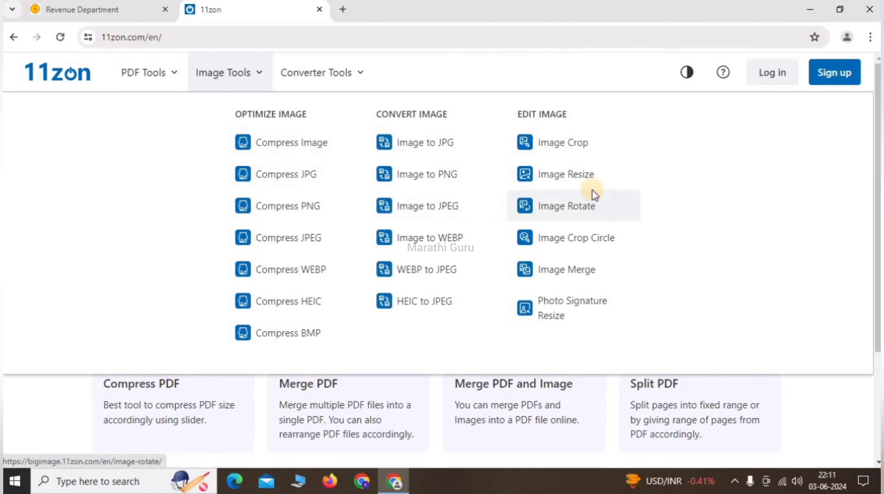
pyautogui.click(568, 175)
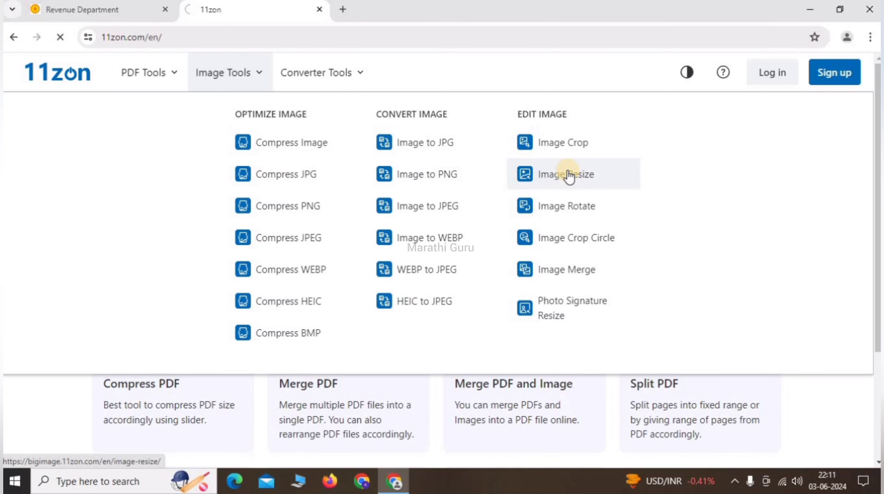
# - Load the applicant's photo file named Image into the image resizer
pyautogui.click(400, 300)
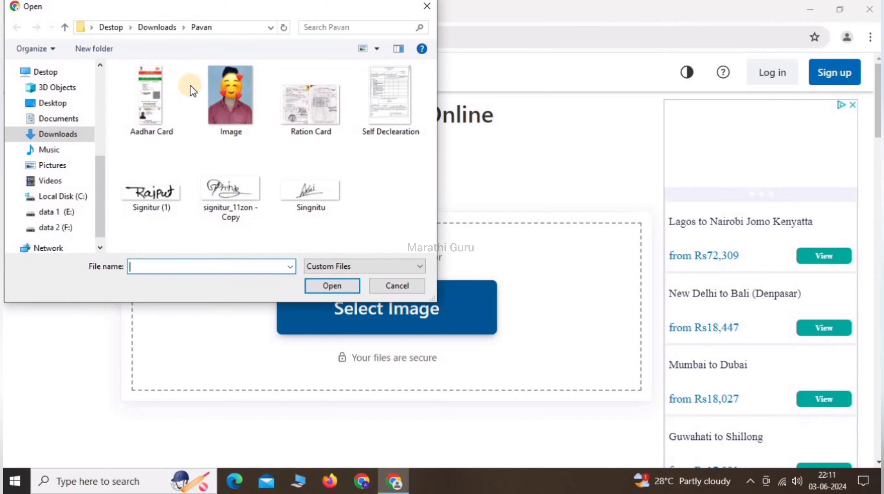
pyautogui.click(236, 116)
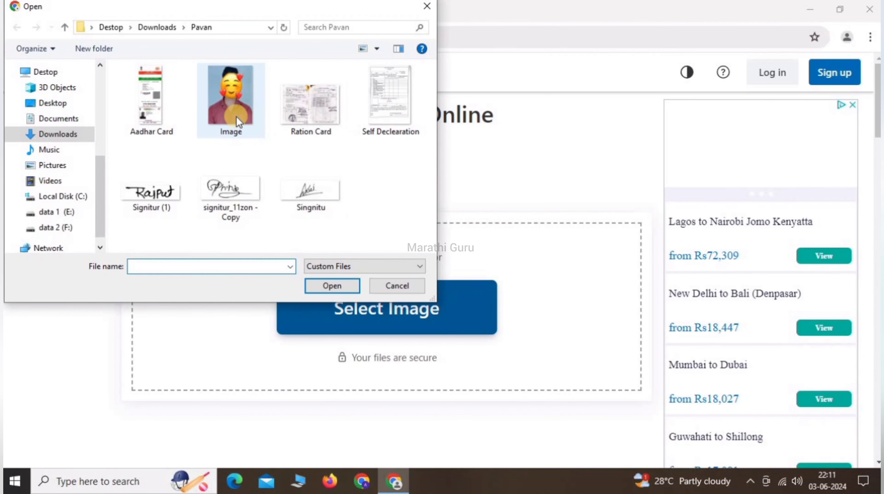
pyautogui.click(235, 97)
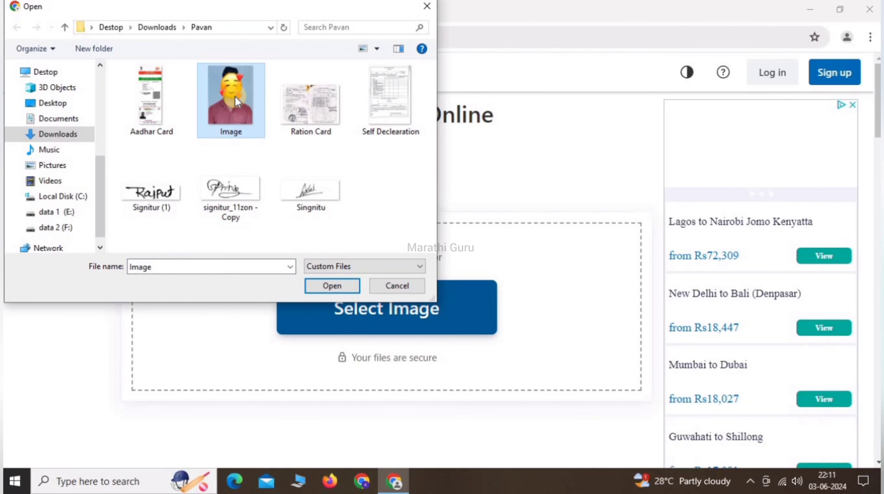
pyautogui.click(331, 286)
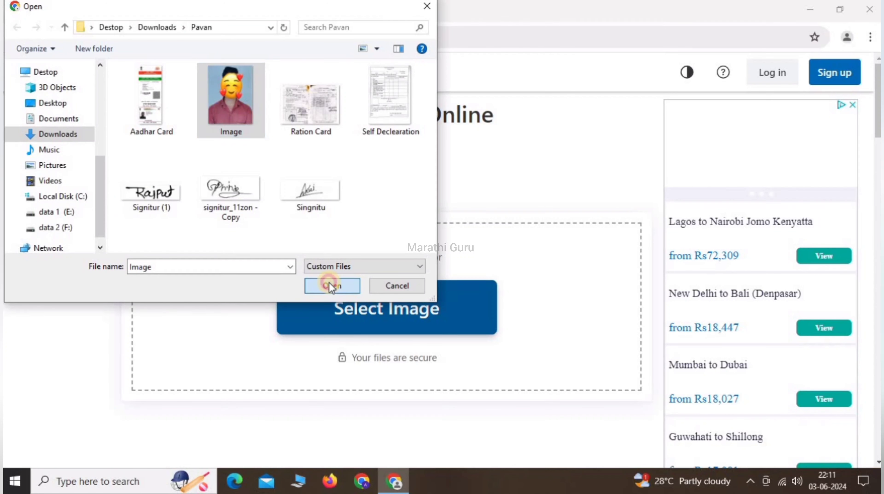
# - Check the width and height settings and resize the photo at 160 by 210 px with 60% quality
pyautogui.scroll(-2, 233, 172)
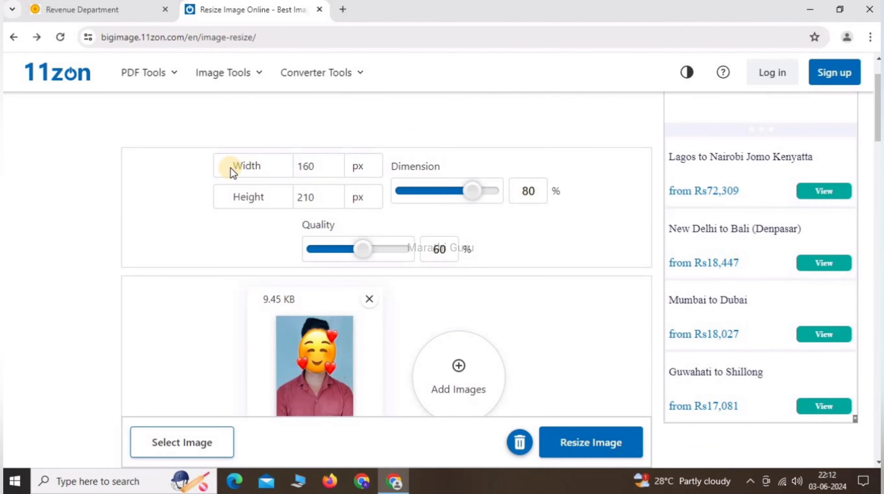
pyautogui.doubleClick(249, 167)
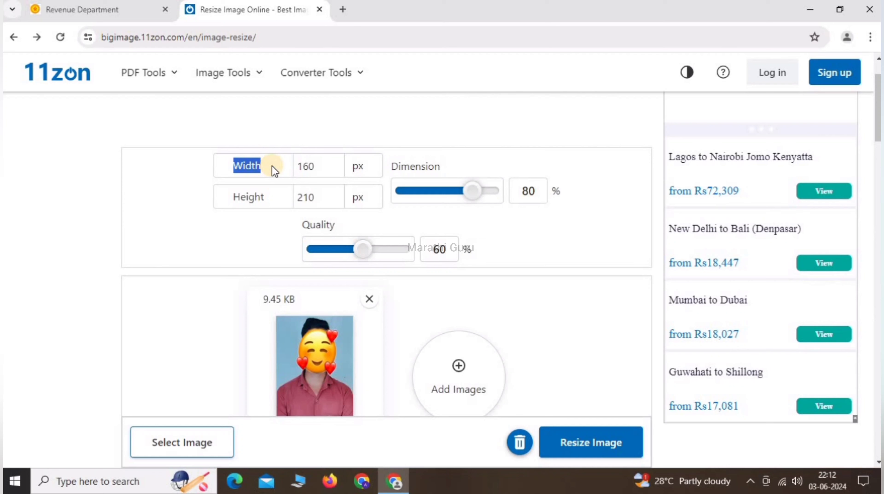
pyautogui.moveTo(236, 198); pyautogui.dragTo(280, 197)
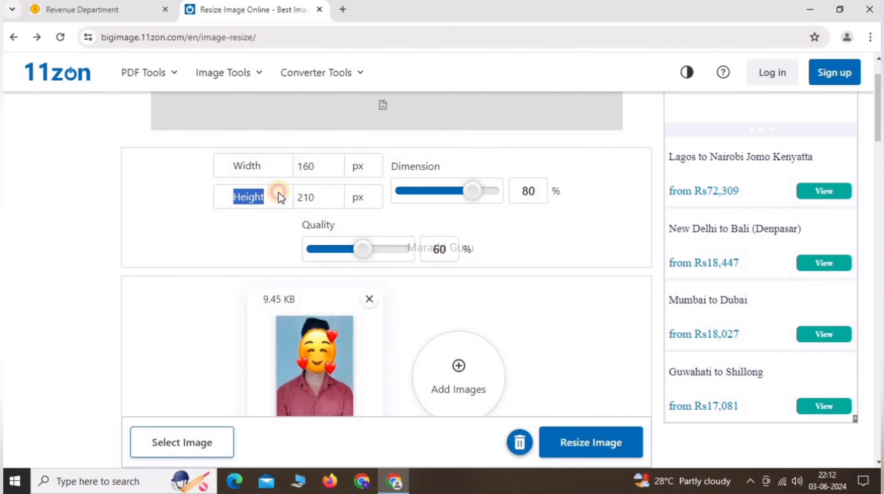
pyautogui.click(605, 443)
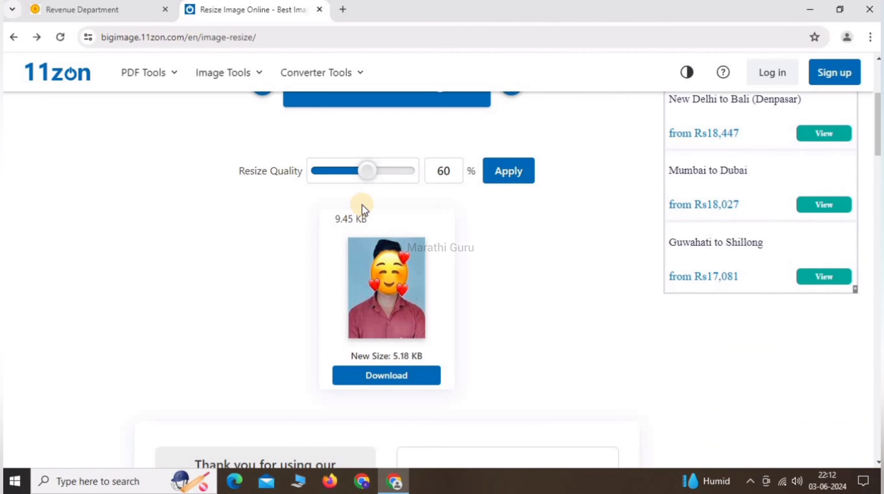
# - Raise the resize quality to 91%, apply it to the photo, and check the new file size
pyautogui.moveTo(384, 356); pyautogui.dragTo(444, 361)
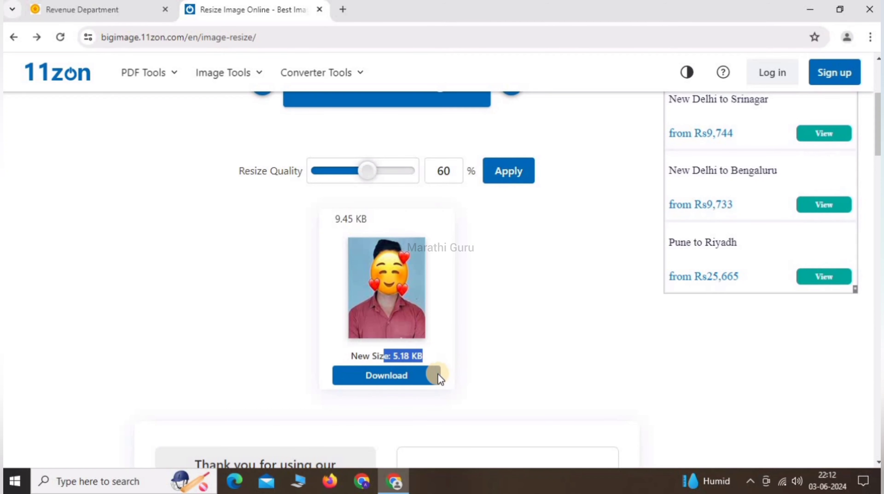
pyautogui.moveTo(366, 173); pyautogui.dragTo(398, 175)
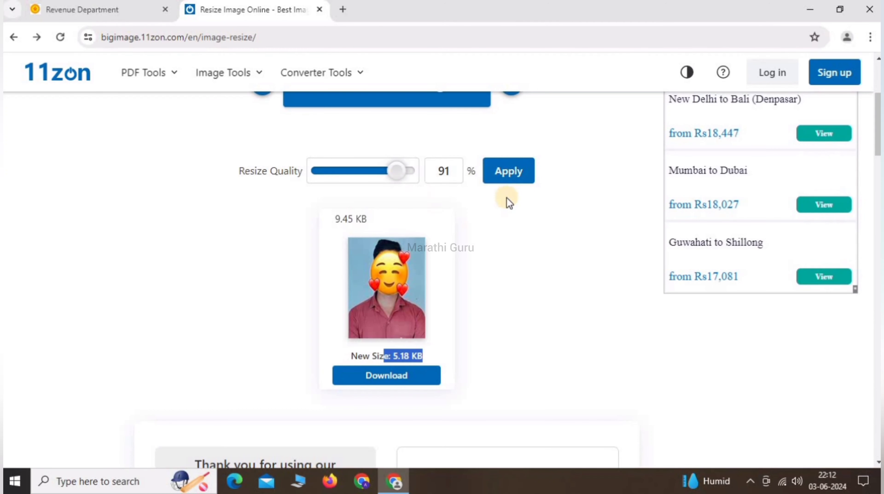
pyautogui.click(511, 173)
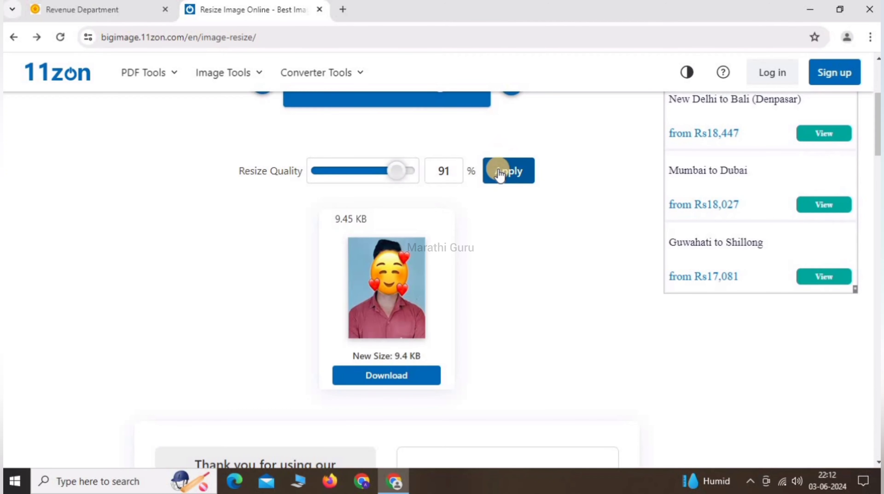
pyautogui.moveTo(393, 356); pyautogui.dragTo(426, 354)
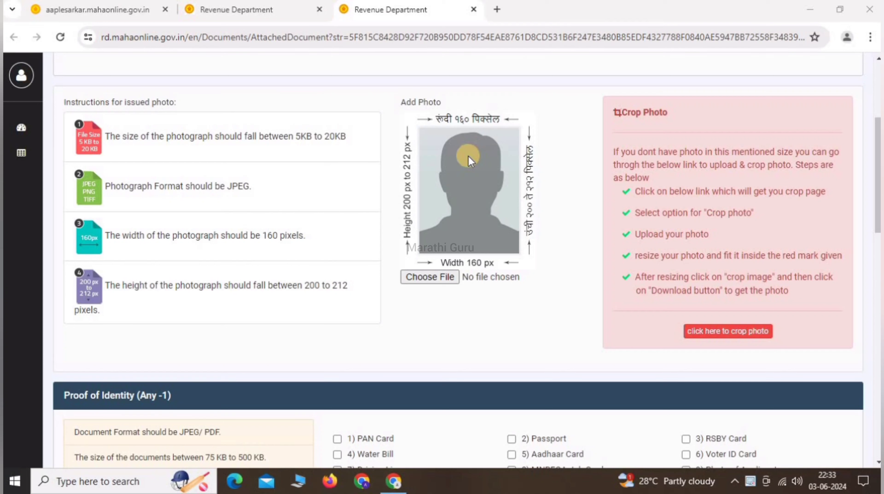
# - On the Revenue Department document upload page, attach the file Image as the applicant's photo
pyautogui.click(430, 278)
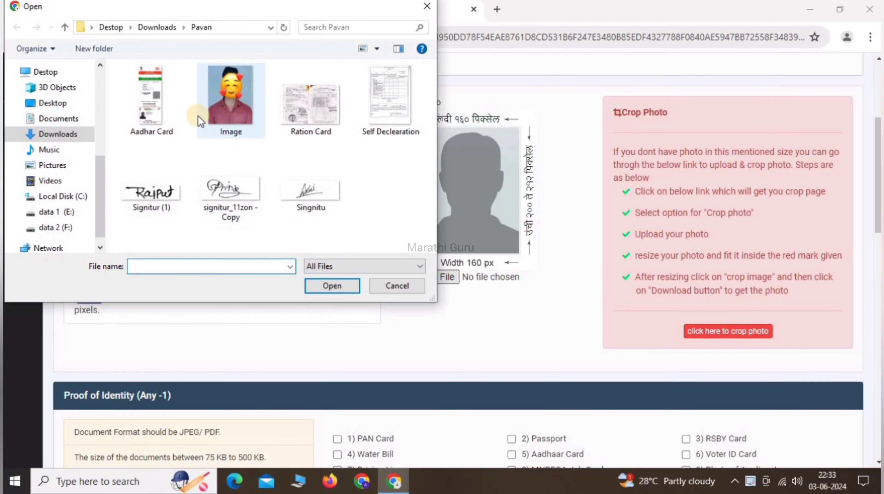
pyautogui.click(231, 100)
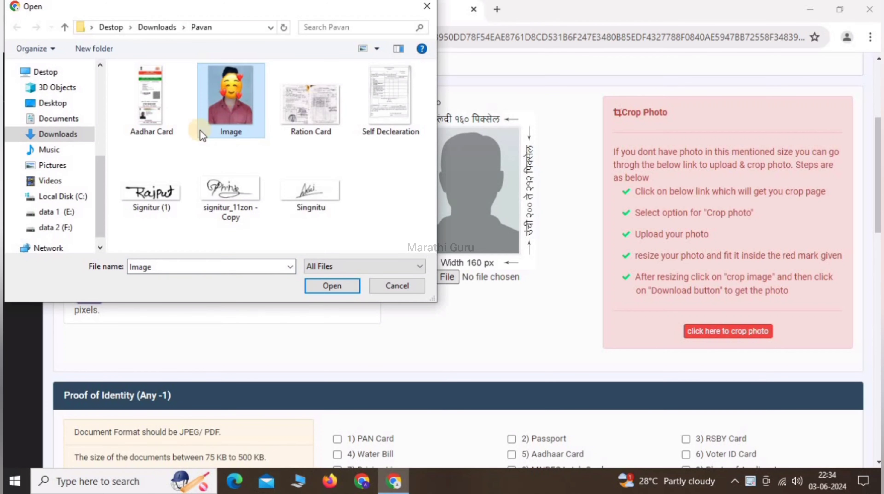
pyautogui.click(324, 285)
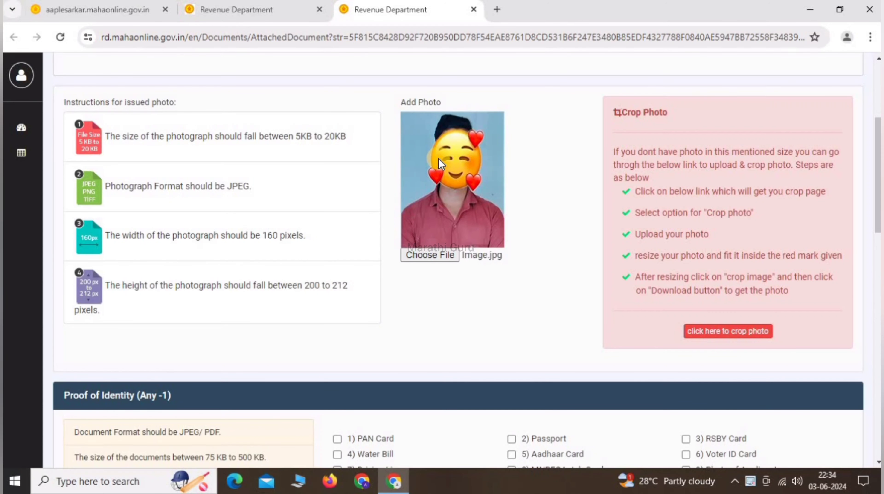
# - Read the document format and file size requirements for Proof of Identity and Proof of Address
pyautogui.scroll(-7, 439, 158)
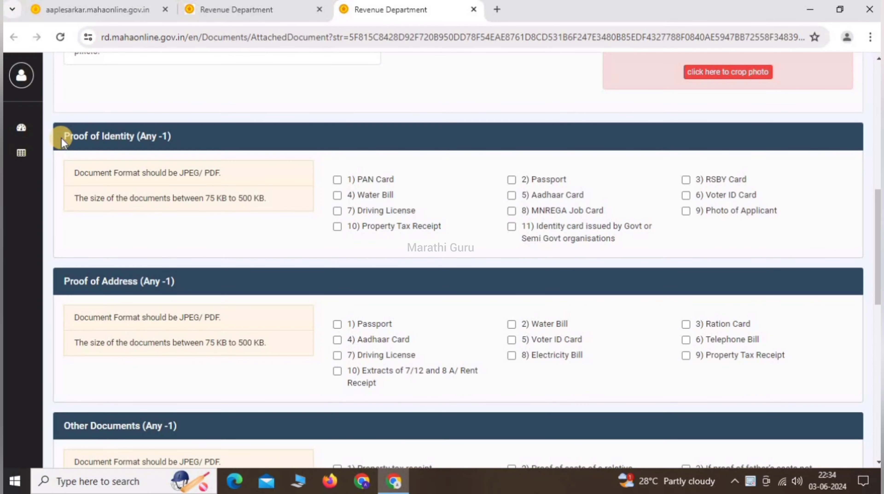
pyautogui.moveTo(61, 137); pyautogui.dragTo(177, 138)
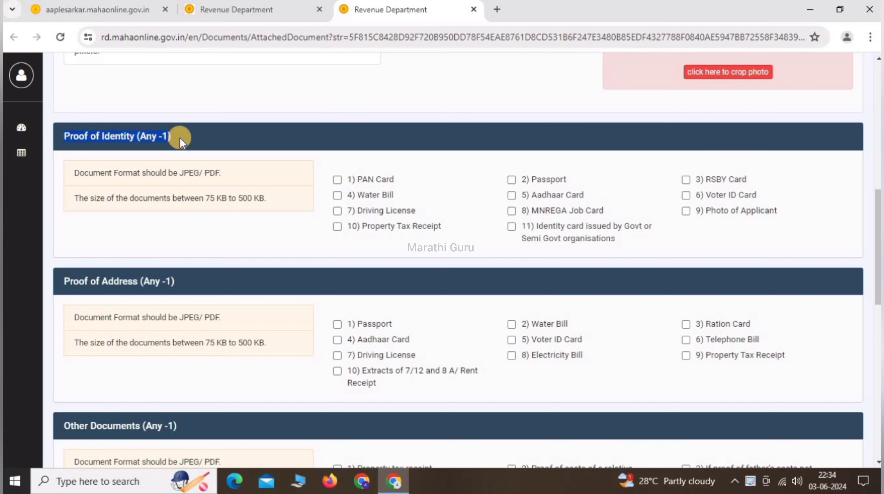
pyautogui.moveTo(179, 137); pyautogui.dragTo(180, 138)
pyautogui.moveTo(179, 173); pyautogui.dragTo(231, 179)
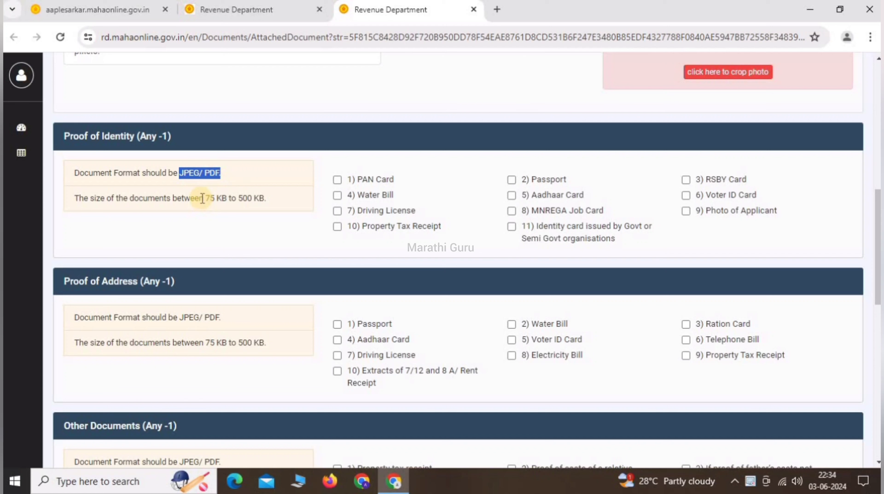
pyautogui.moveTo(200, 198); pyautogui.dragTo(273, 206)
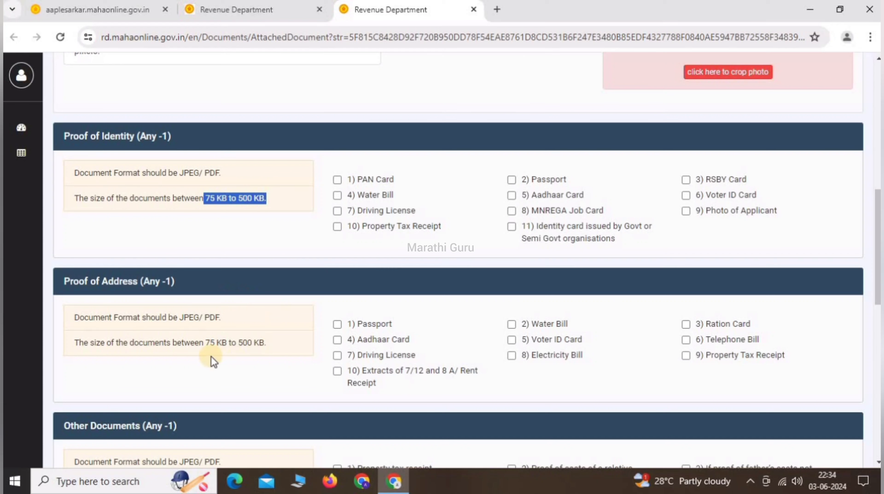
pyautogui.moveTo(205, 343); pyautogui.dragTo(268, 342)
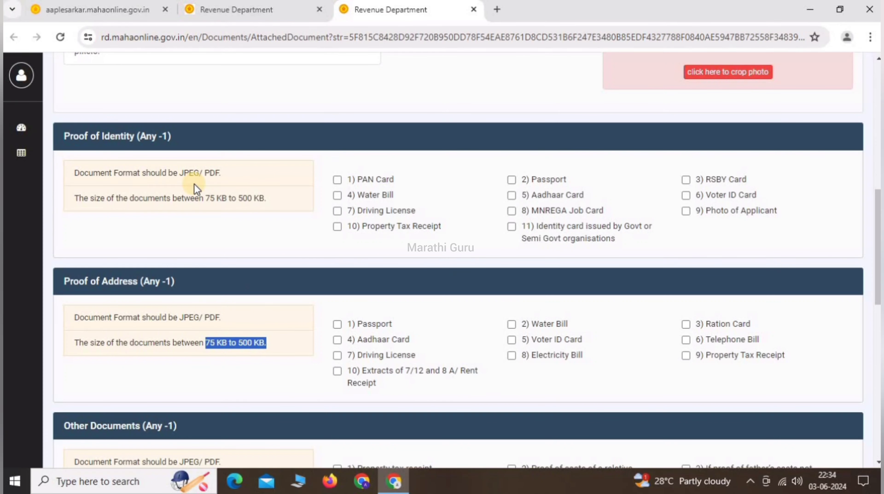
# - Choose Aadhaar Card as Proof of Identity with the Upload File option and attach the file Aadhar Card
pyautogui.moveTo(64, 136); pyautogui.dragTo(183, 137)
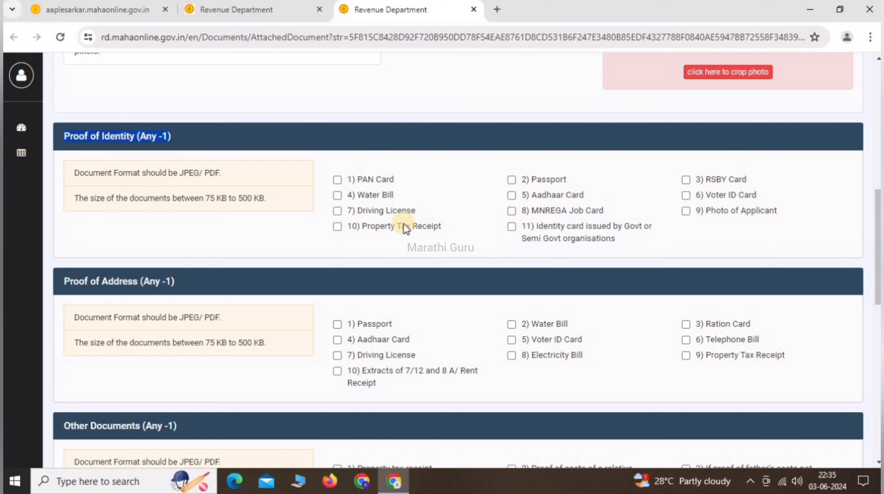
pyautogui.click(512, 196)
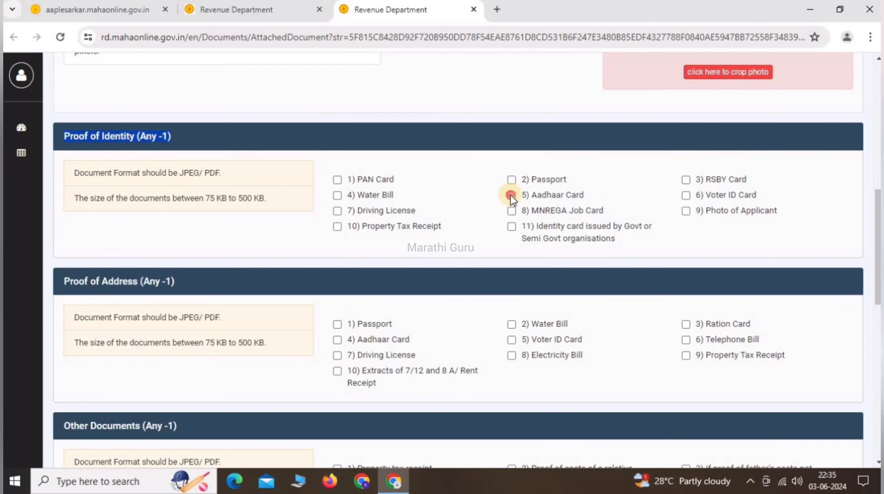
pyautogui.click(541, 212)
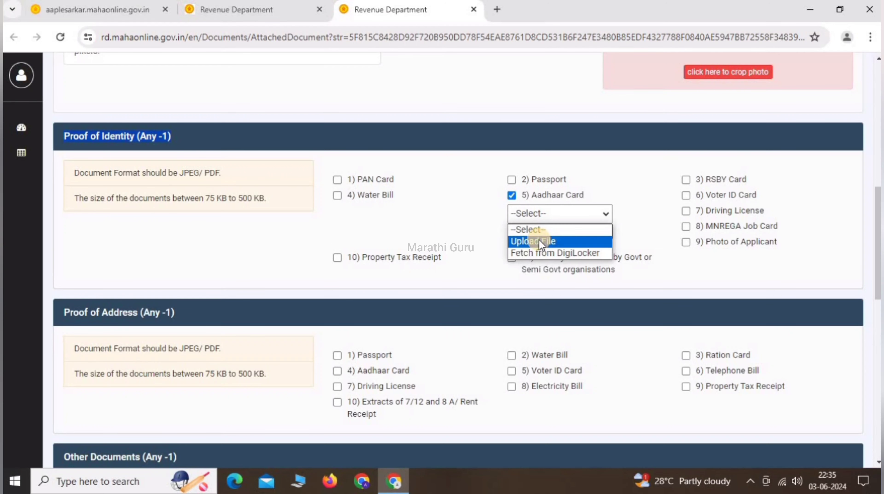
pyautogui.click(539, 241)
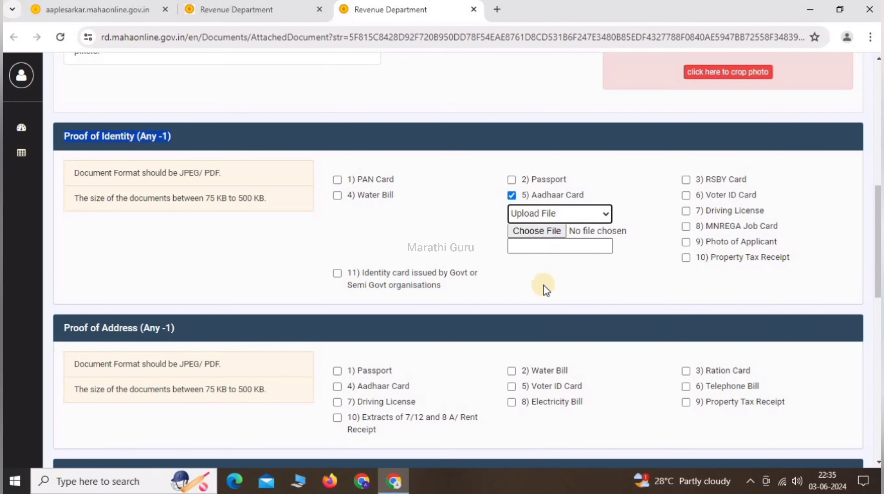
pyautogui.click(536, 231)
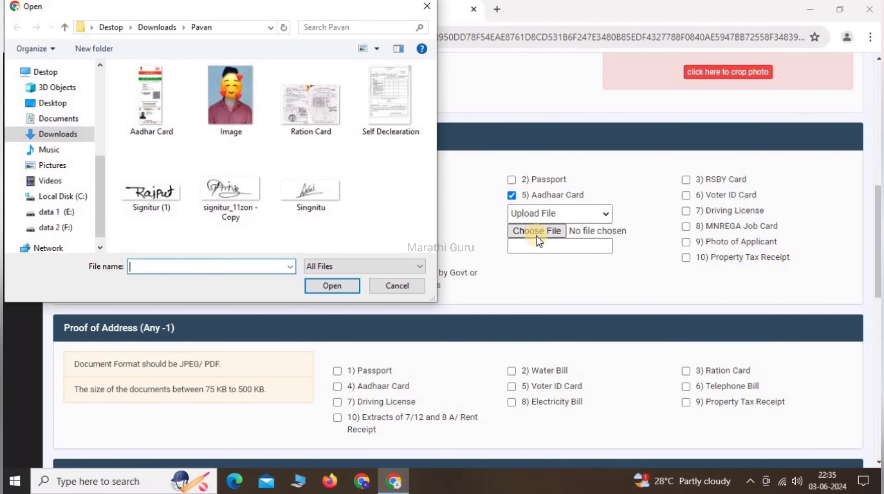
pyautogui.click(143, 119)
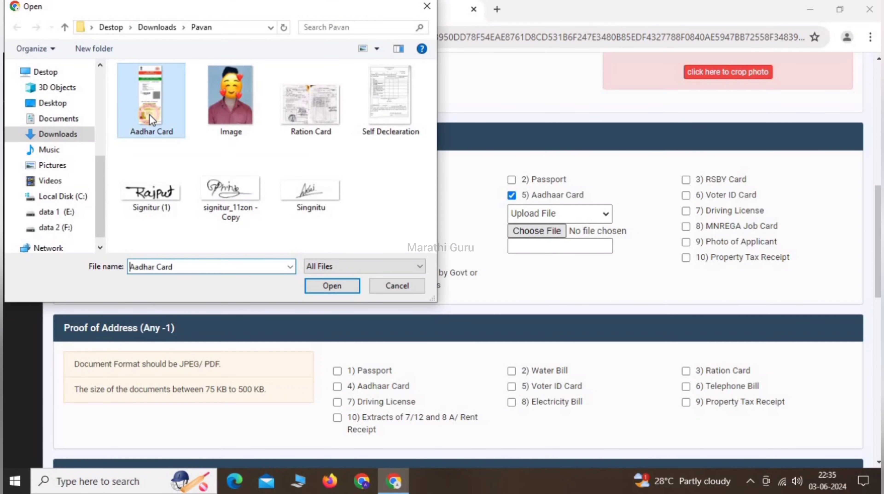
pyautogui.click(331, 285)
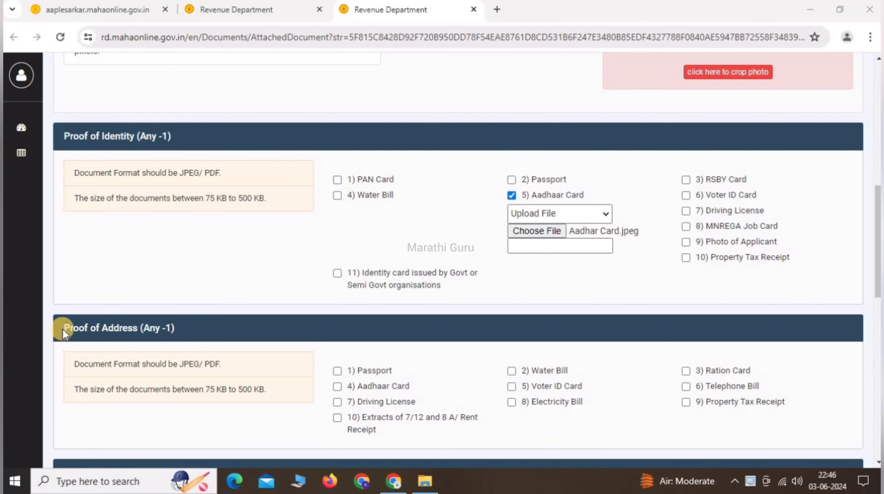
# - Choose Ration Card as Proof of Address with the Upload File option and attach the file Ration Card
pyautogui.moveTo(63, 328); pyautogui.dragTo(202, 337)
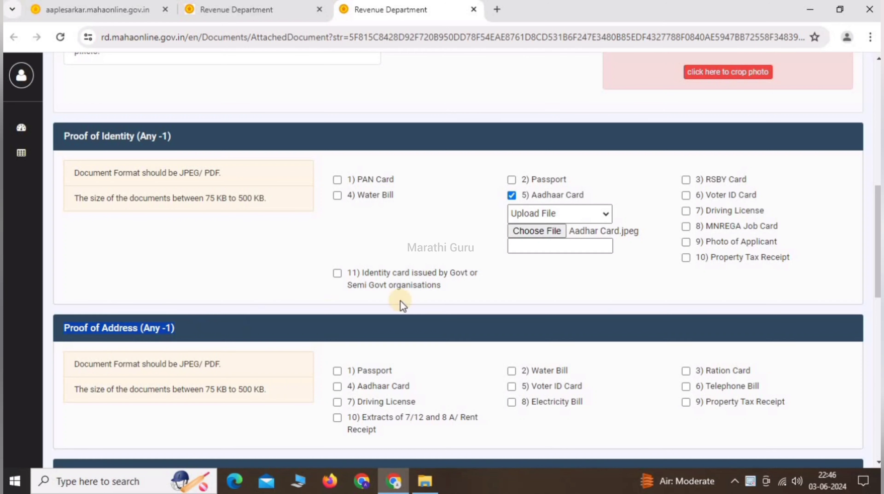
pyautogui.moveTo(708, 374); pyautogui.dragTo(758, 374)
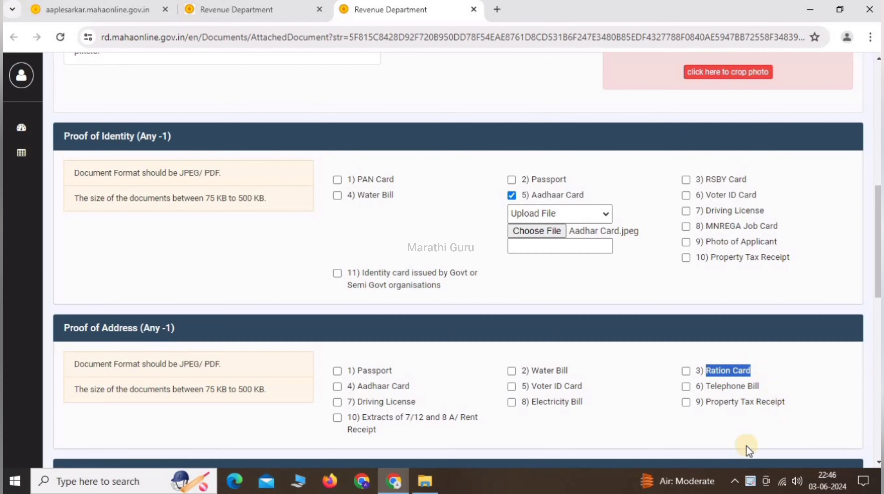
pyautogui.click(687, 371)
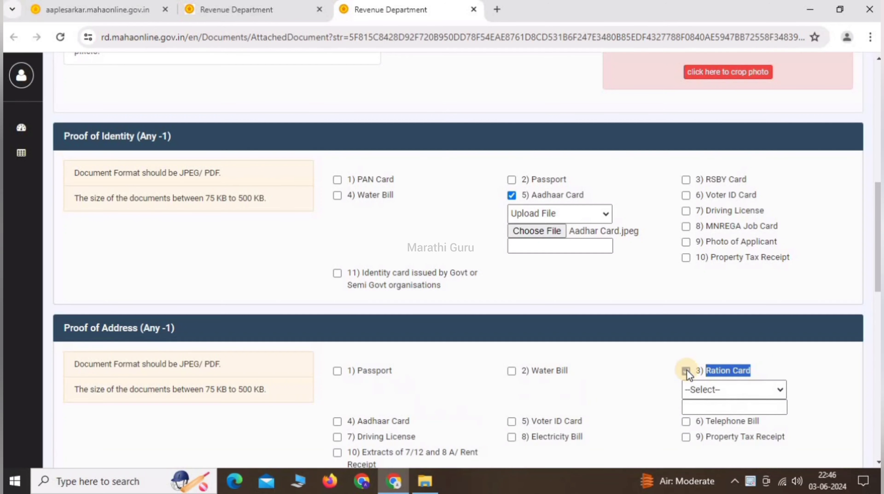
pyautogui.click(717, 390)
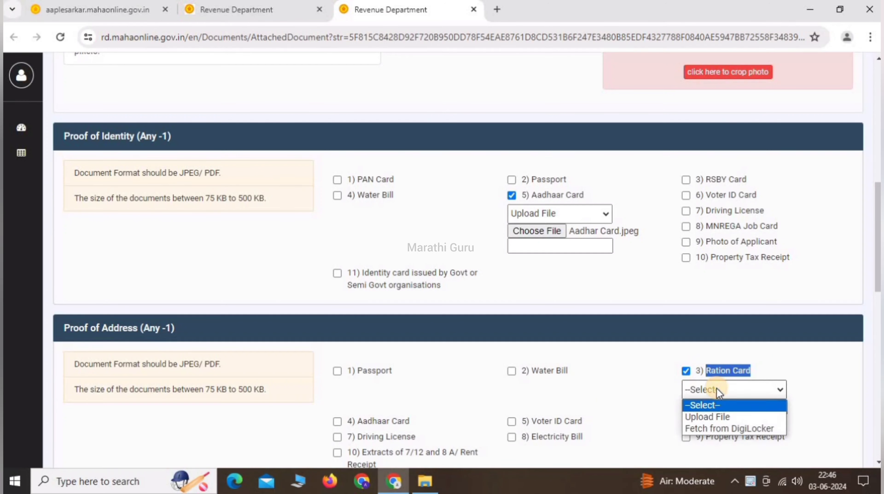
pyautogui.click(710, 417)
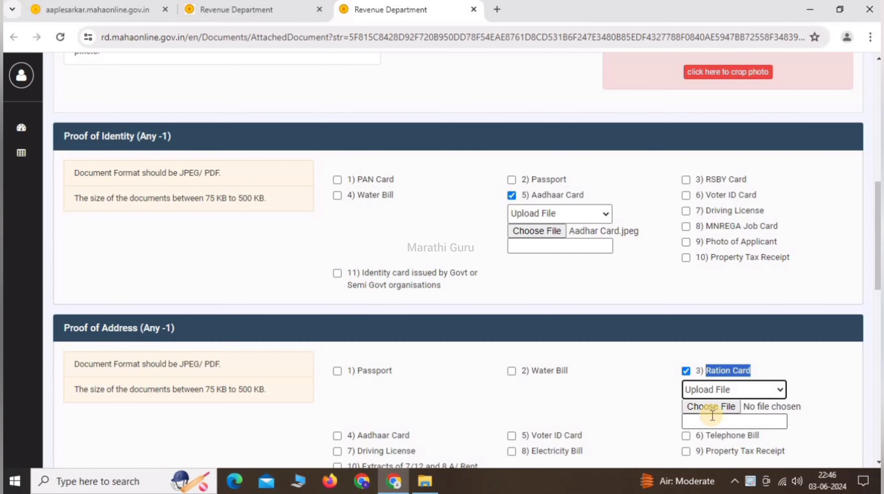
pyautogui.click(711, 411)
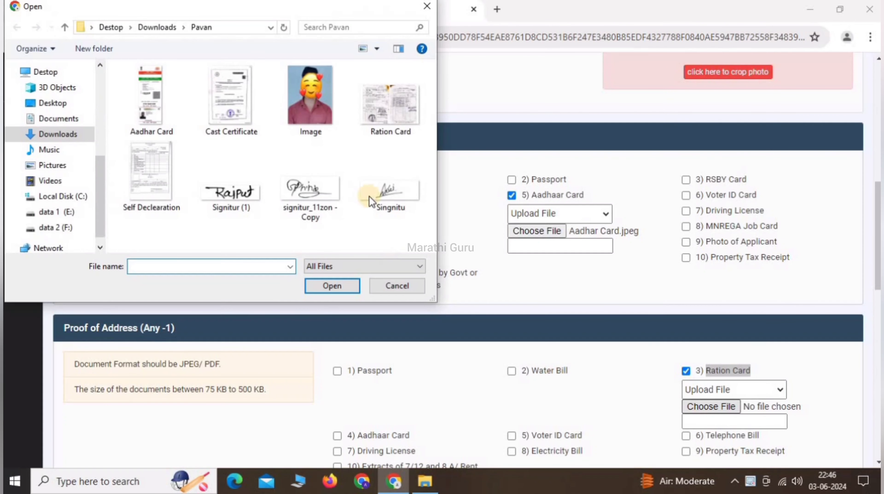
pyautogui.click(385, 111)
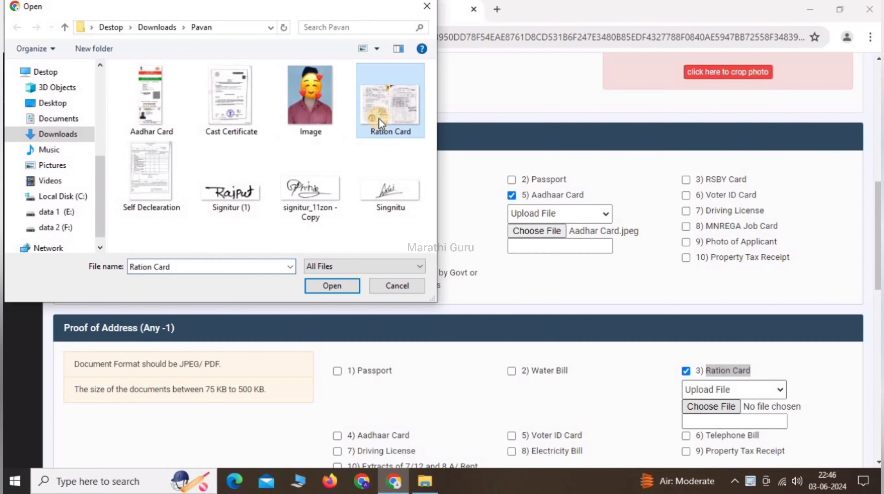
pyautogui.click(330, 285)
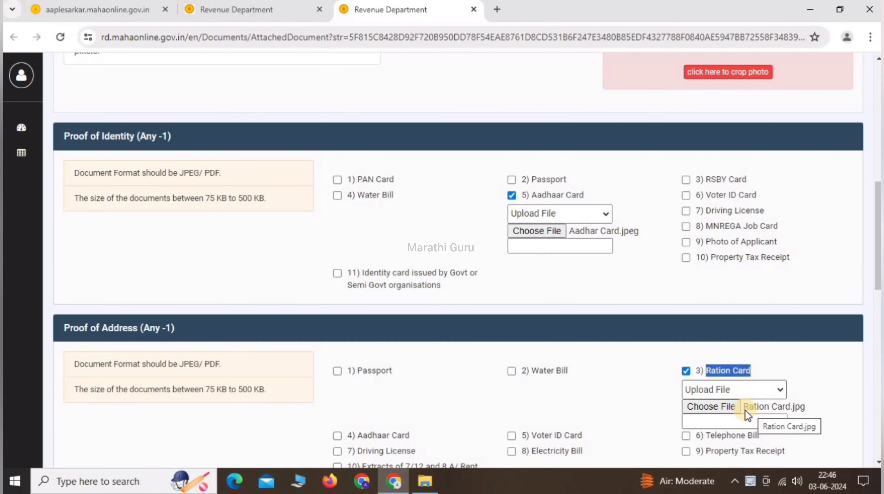
# - Under Other Documents, choose Proof of caste of a relative with the Upload File option and attach the file Cast Certificate
pyautogui.scroll(-8, 119, 405)
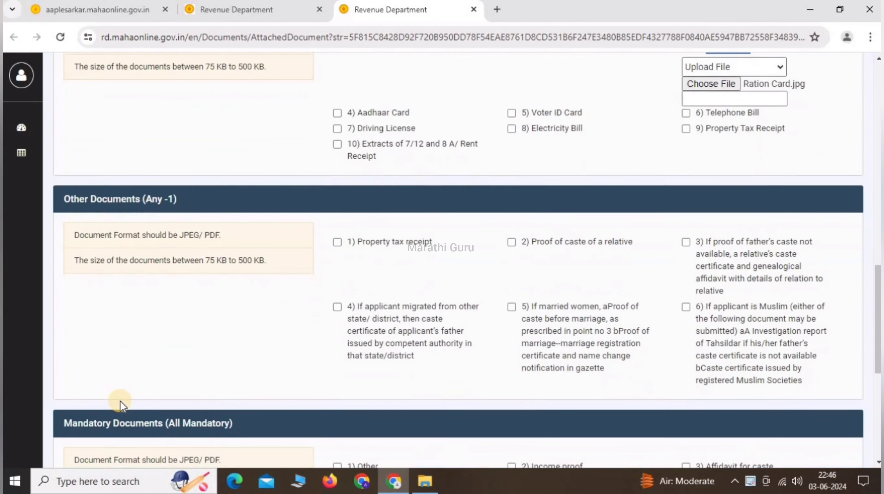
pyautogui.scroll(-2, 120, 405)
pyautogui.moveTo(63, 137); pyautogui.dragTo(180, 137)
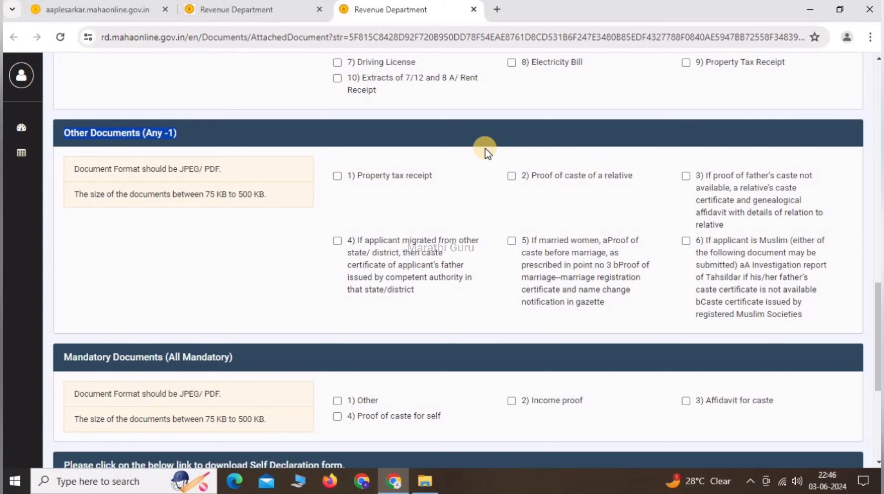
pyautogui.moveTo(530, 176); pyautogui.dragTo(639, 177)
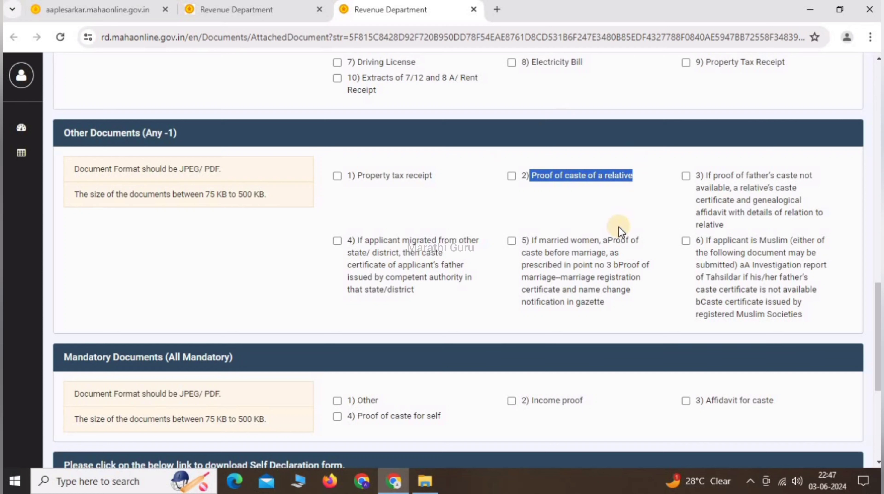
pyautogui.click(511, 176)
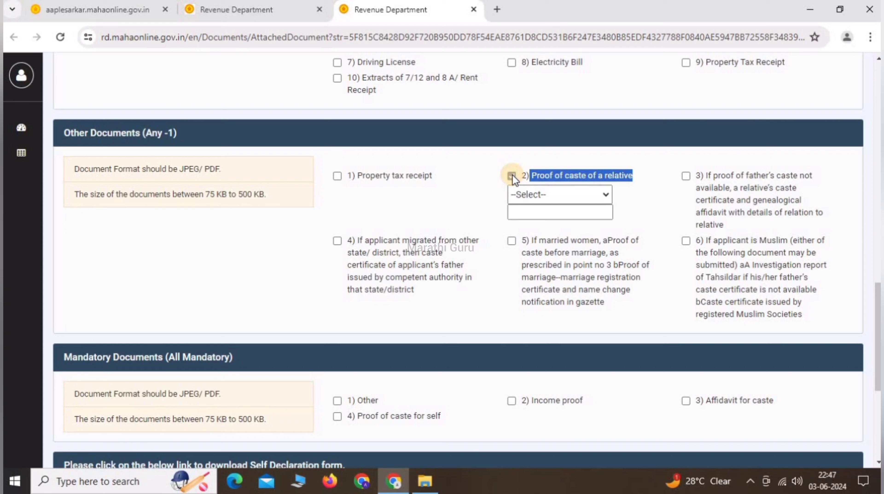
pyautogui.click(536, 194)
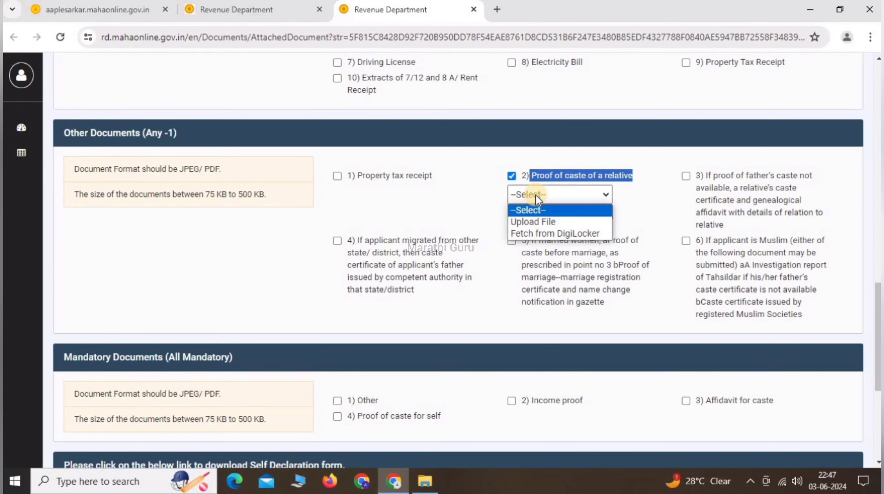
pyautogui.click(533, 221)
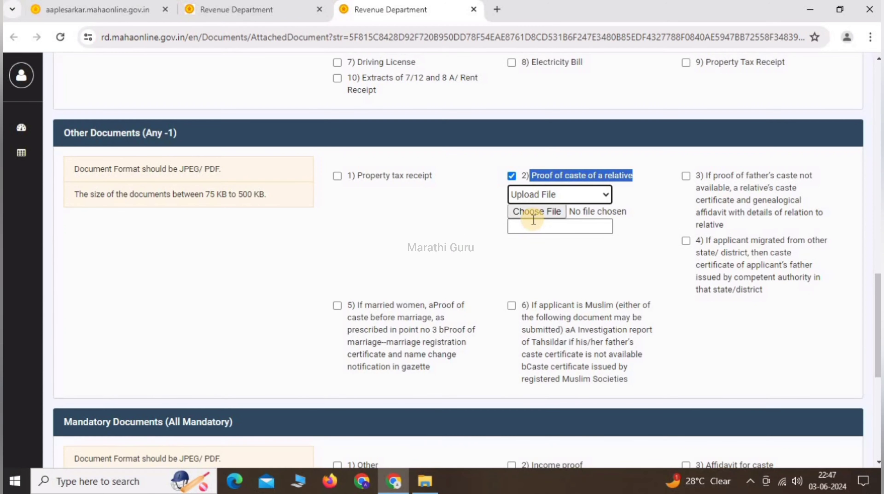
pyautogui.click(530, 211)
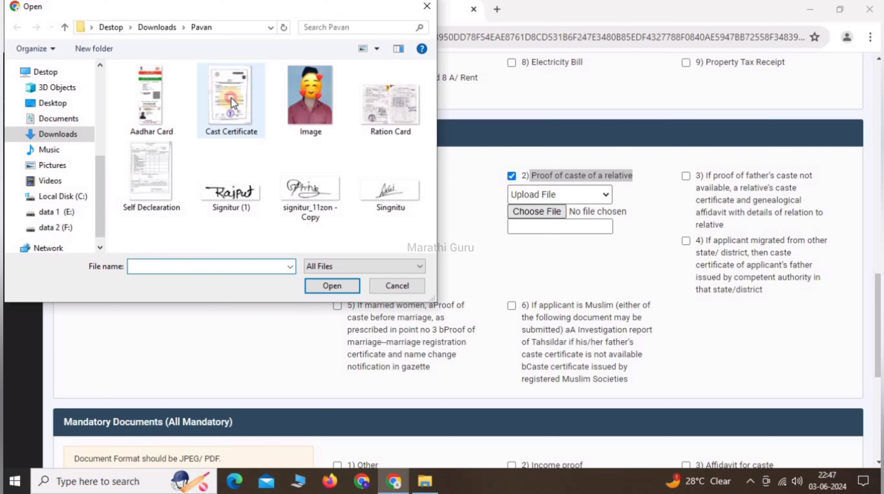
pyautogui.click(231, 103)
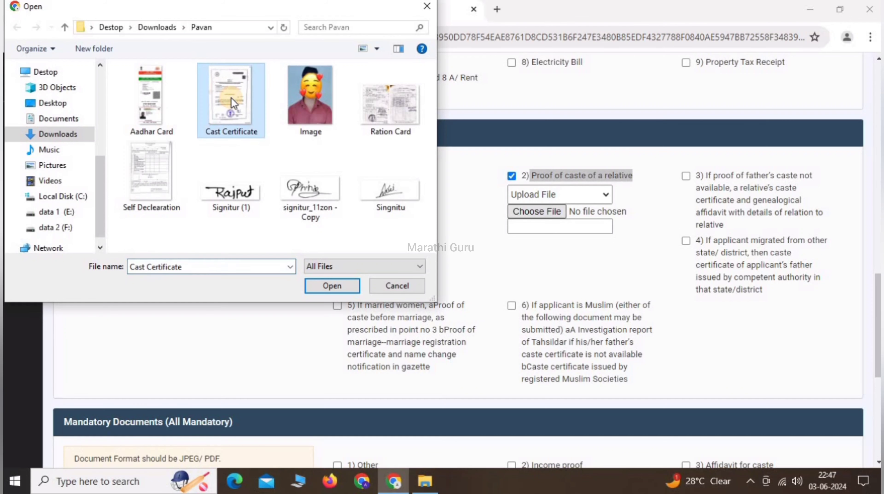
pyautogui.click(332, 286)
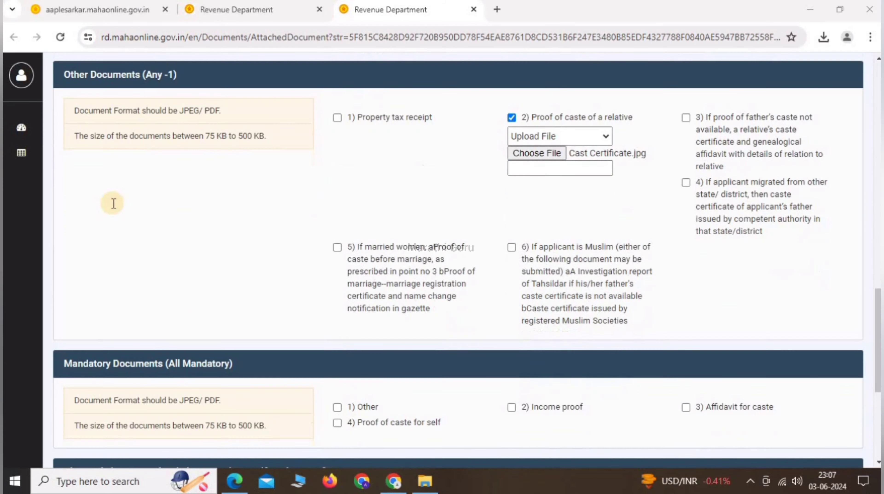
# - Review the items required under Mandatory Documents: Other, Income proof, Affidavit for caste and Proof of caste for self
pyautogui.scroll(-7, 113, 203)
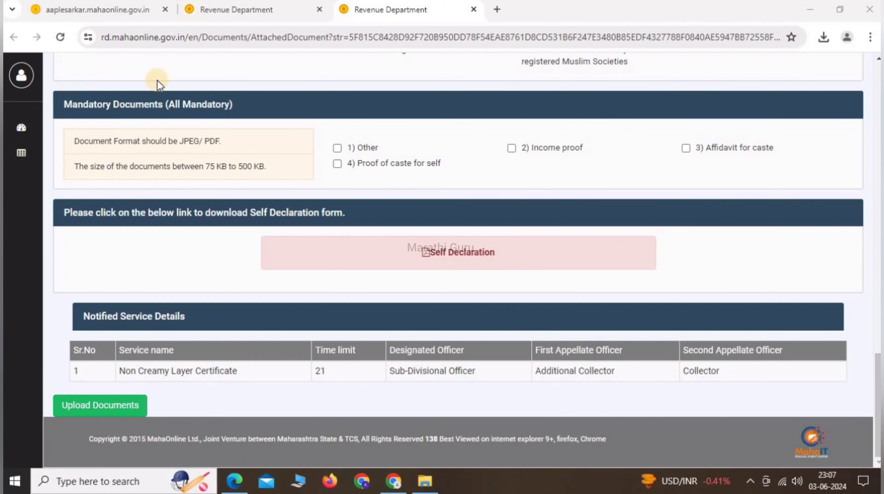
pyautogui.moveTo(62, 104); pyautogui.dragTo(233, 108)
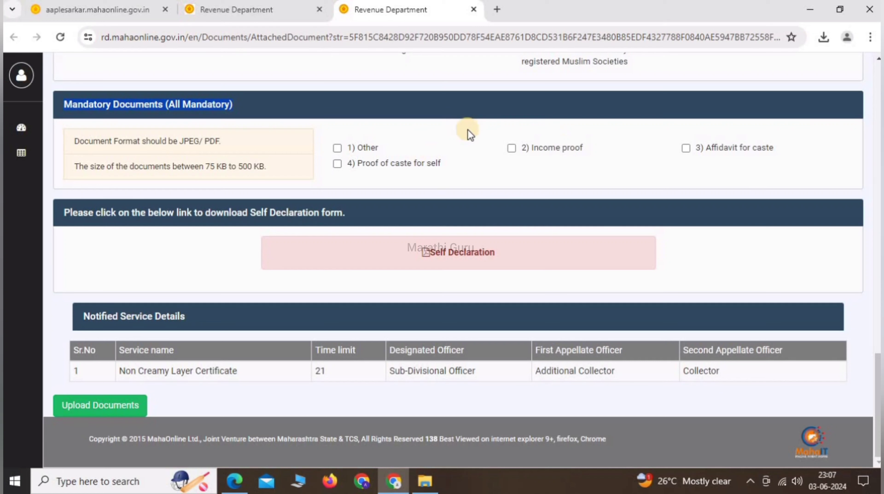
pyautogui.doubleClick(368, 148)
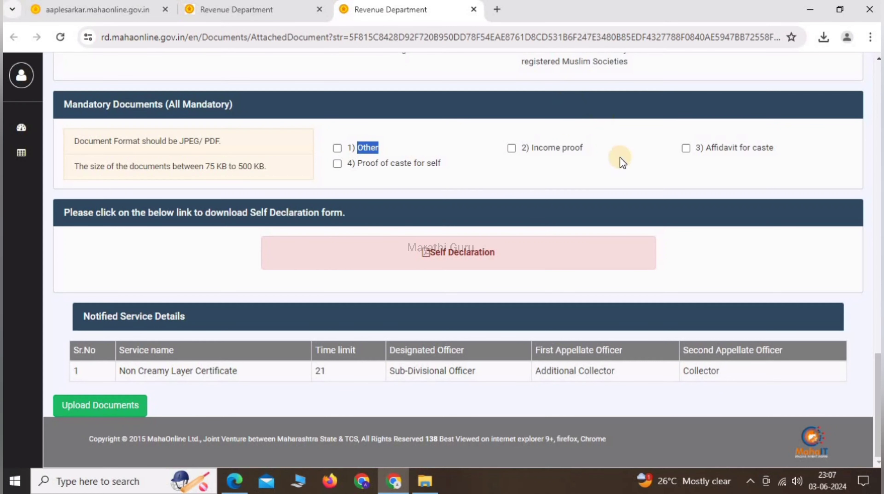
pyautogui.moveTo(531, 151); pyautogui.dragTo(588, 157)
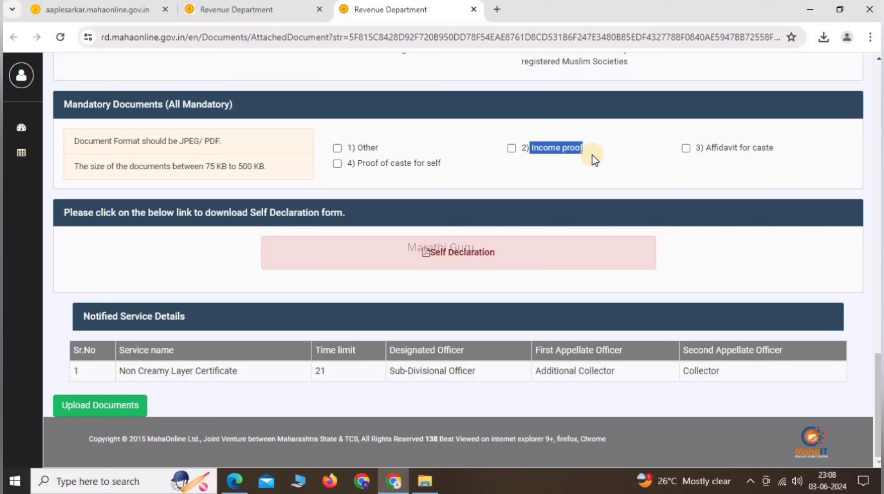
pyautogui.moveTo(705, 148); pyautogui.dragTo(777, 145)
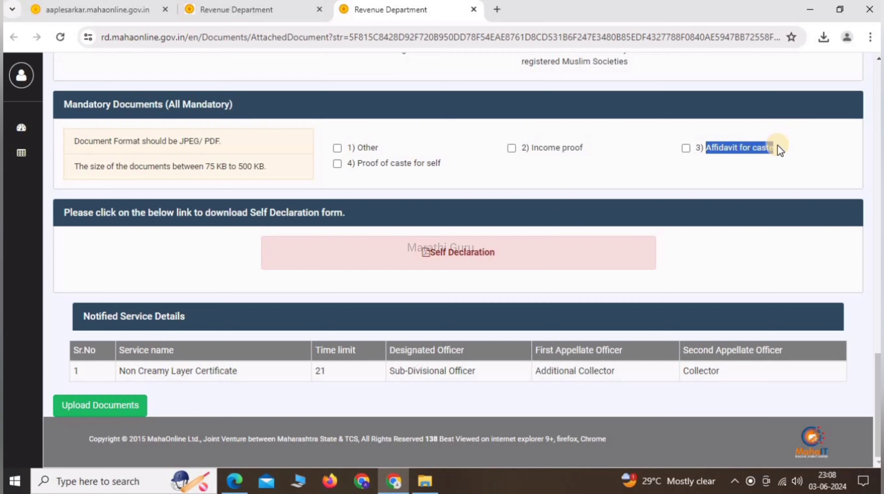
pyautogui.moveTo(355, 166); pyautogui.dragTo(457, 168)
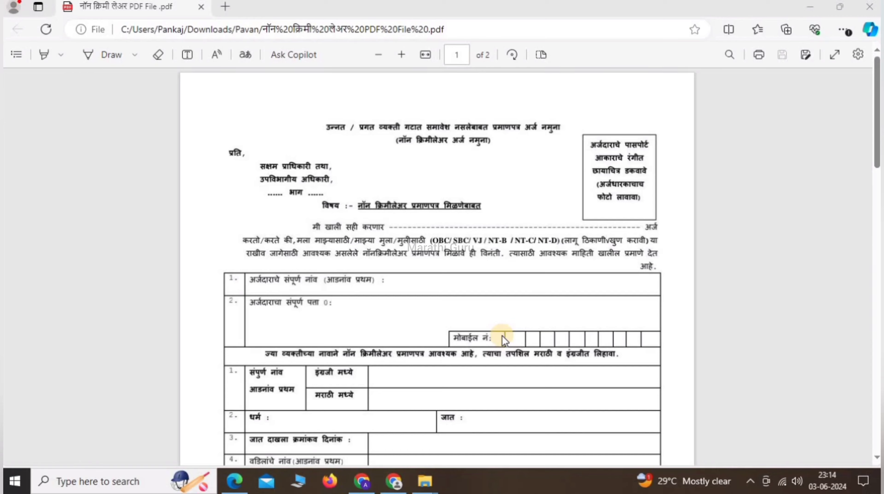
# - Switch to the Non Creamy Layer application form PDF in Edge and read through its fields on the first page
pyautogui.scroll(-5, 498, 332)
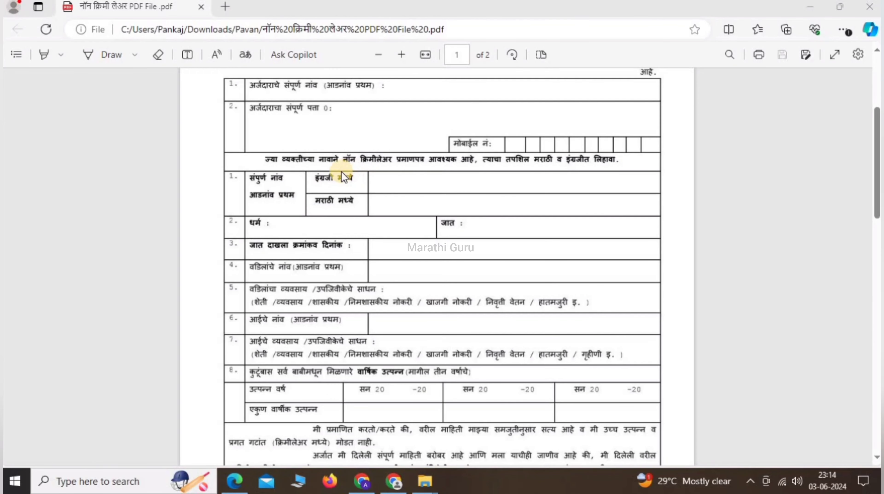